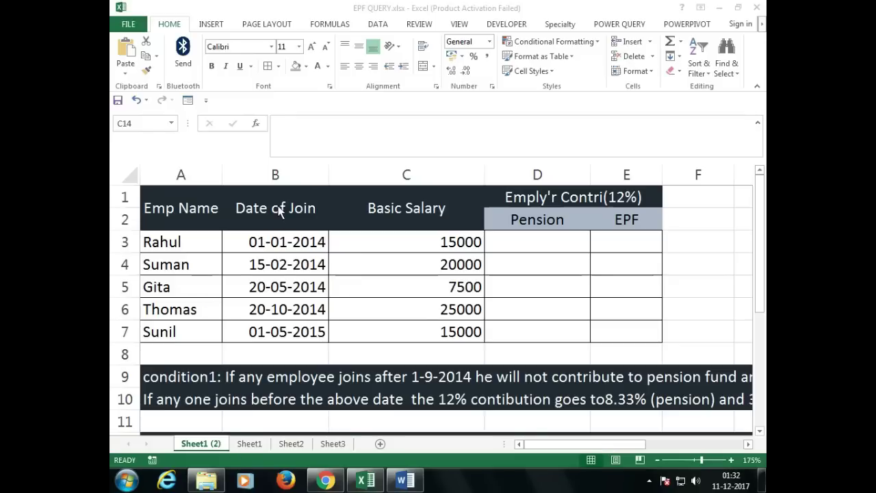
Step: Review the Date of Join, Basic Salary, Pension and EPF columns of the employee table
drag(285, 210, 295, 311)
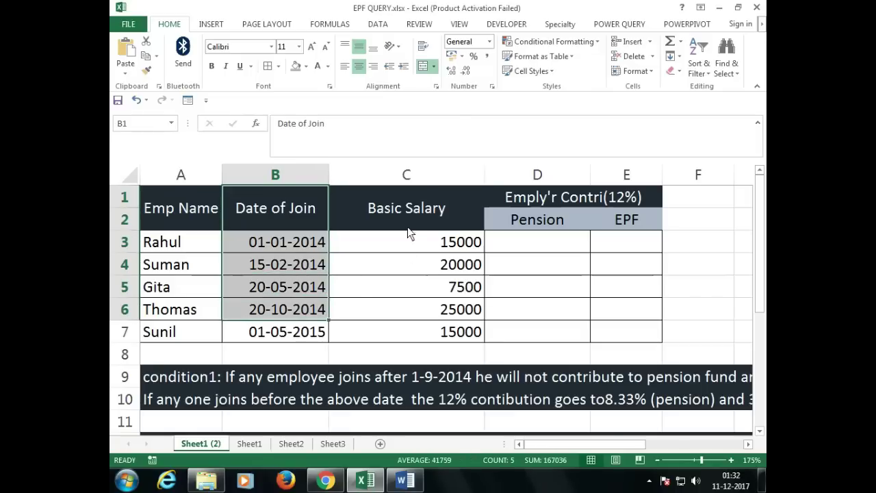
drag(408, 232, 466, 325)
drag(556, 231, 569, 330)
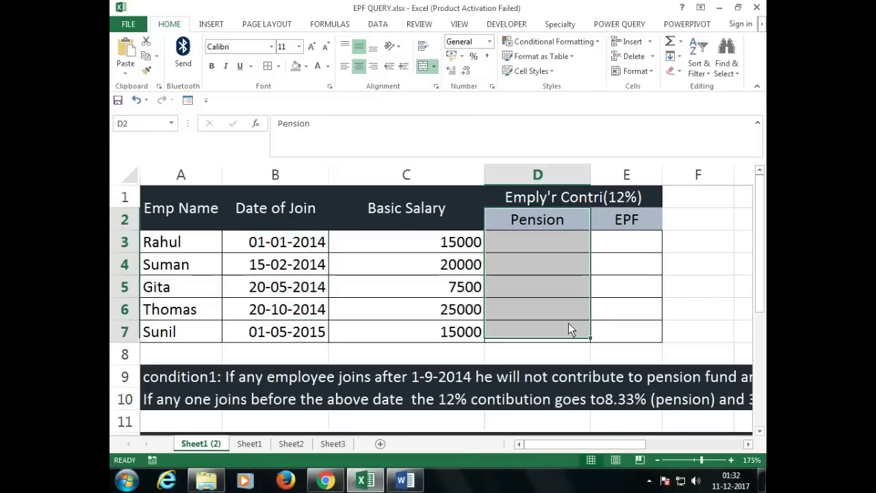
drag(632, 220, 614, 330)
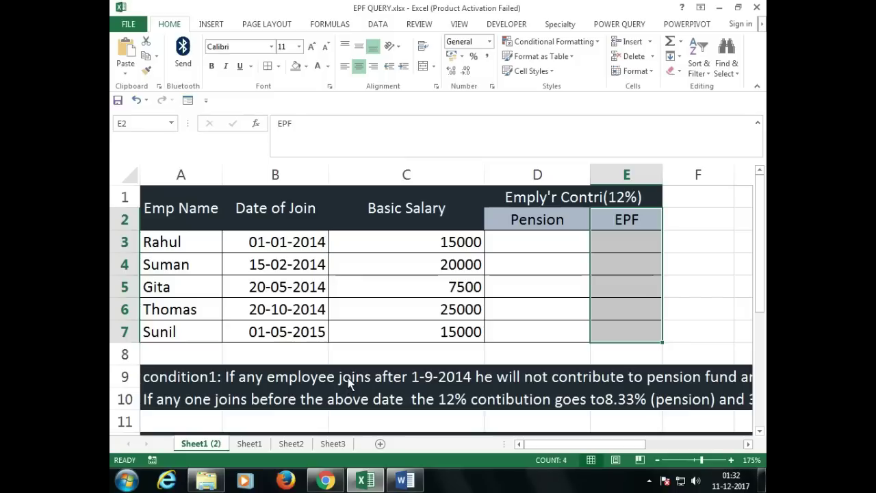
scroll(349, 377, down, 1)
scroll(351, 383, up, 1)
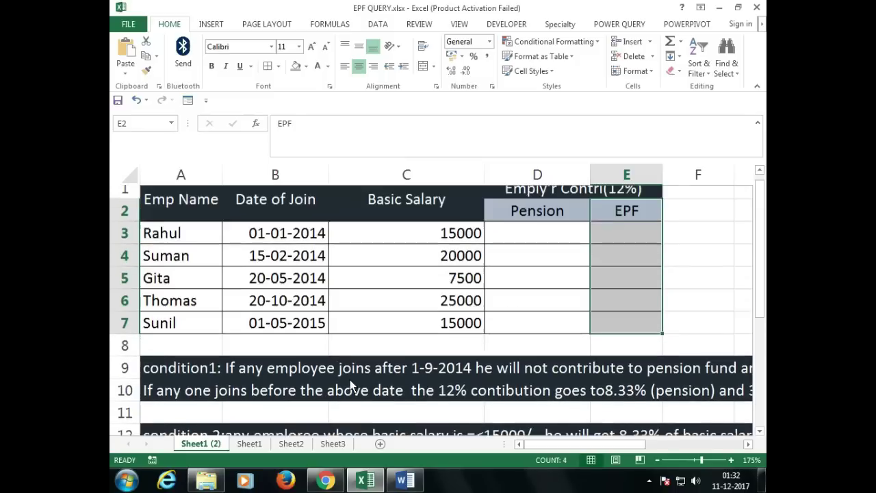
drag(541, 243, 555, 327)
drag(630, 247, 614, 326)
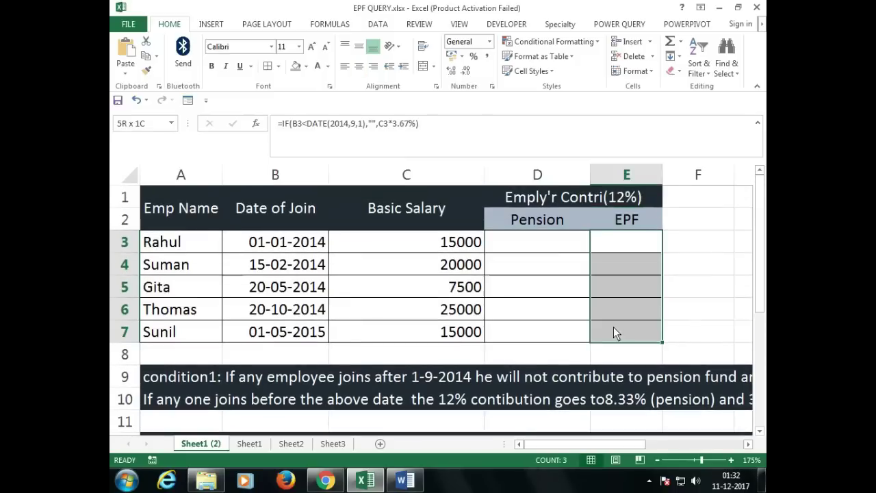
Step: Read condition 1 in row 9 in full and compare it with the joining dates and the EPF column
scroll(211, 388, down, 1)
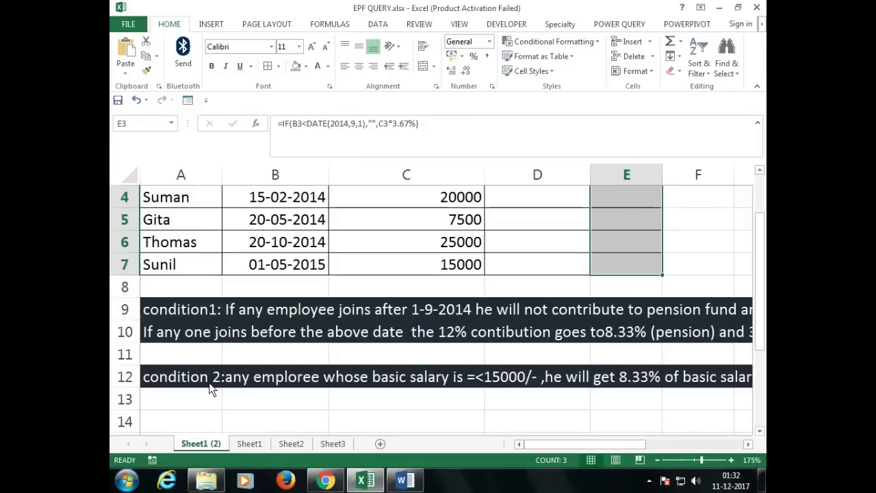
click(234, 328)
click(209, 313)
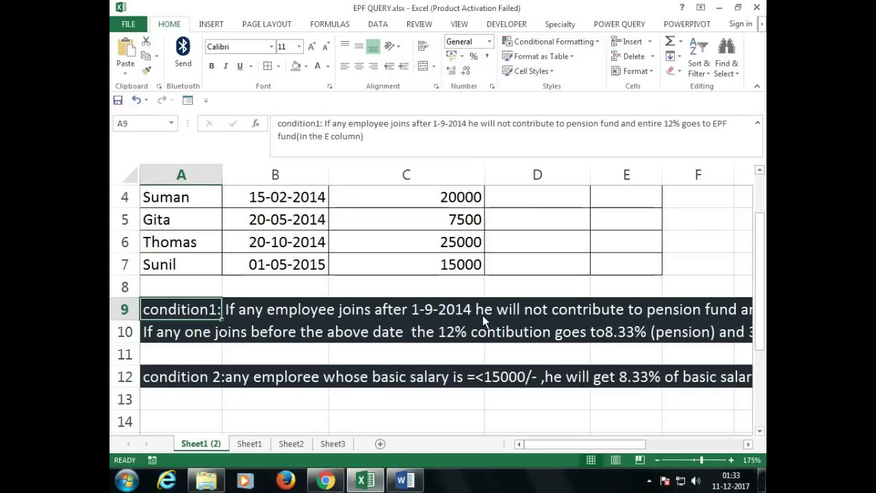
scroll(473, 329, up, 1)
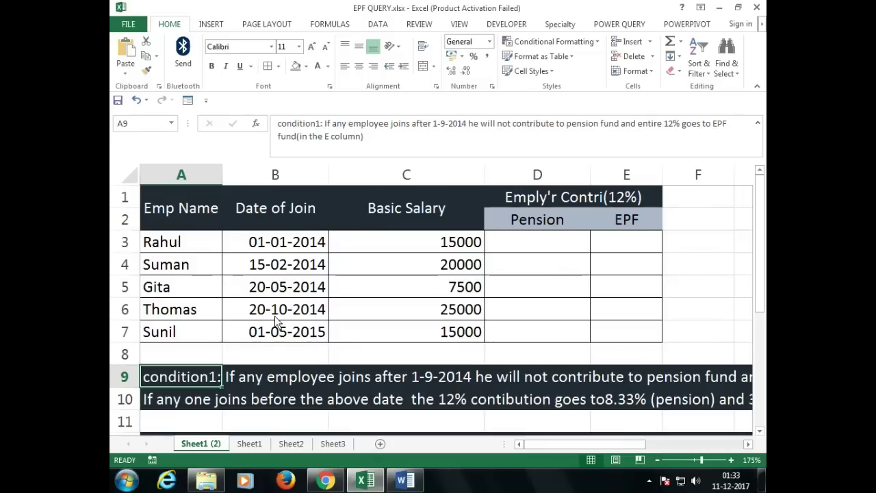
drag(270, 245, 287, 335)
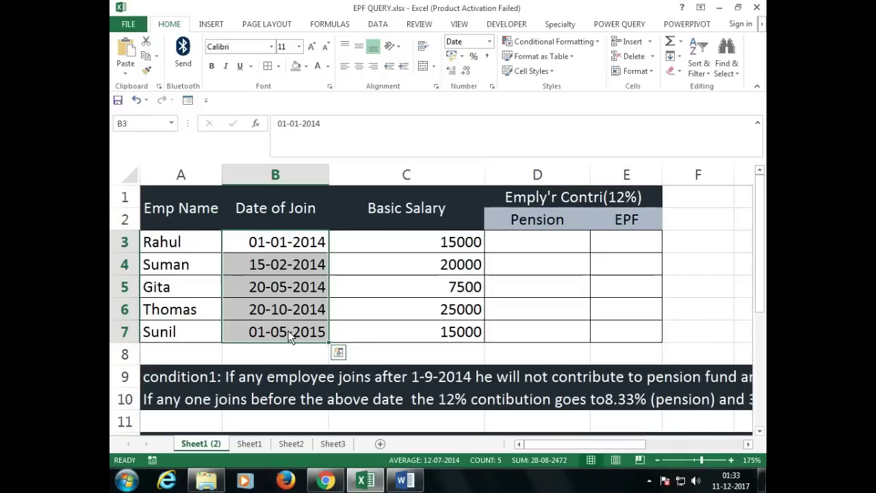
drag(293, 266, 291, 332)
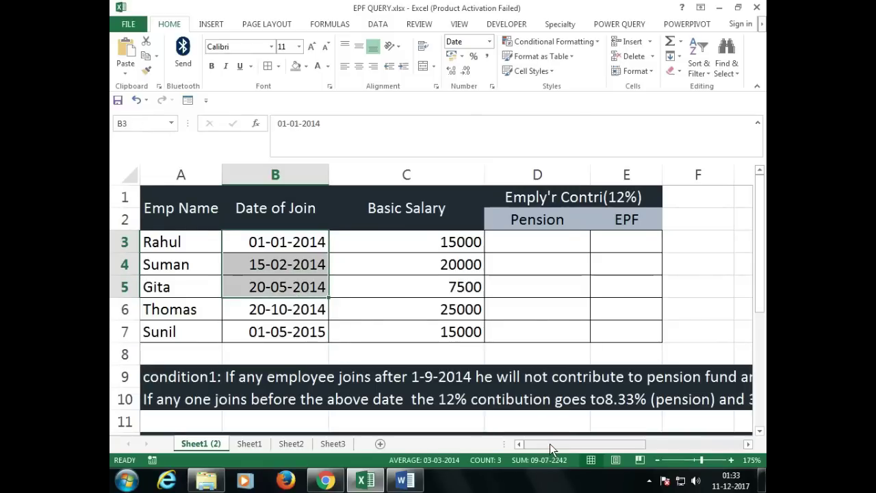
drag(550, 444, 610, 438)
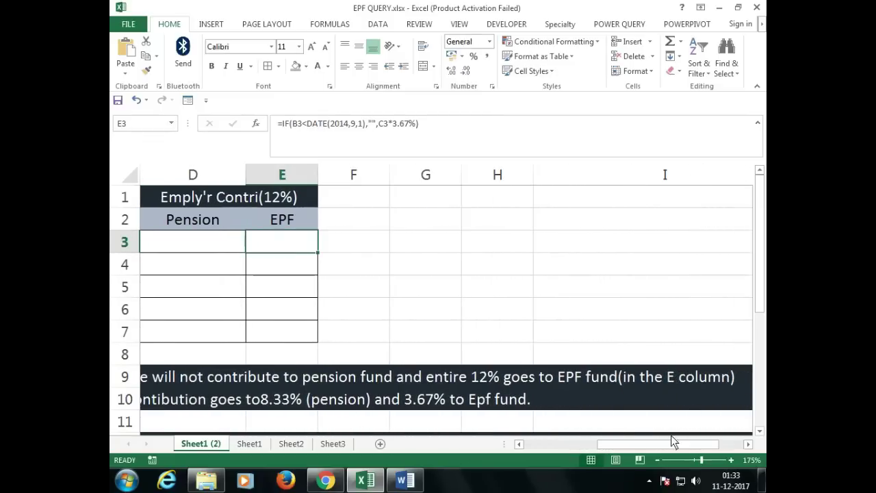
drag(655, 447, 560, 441)
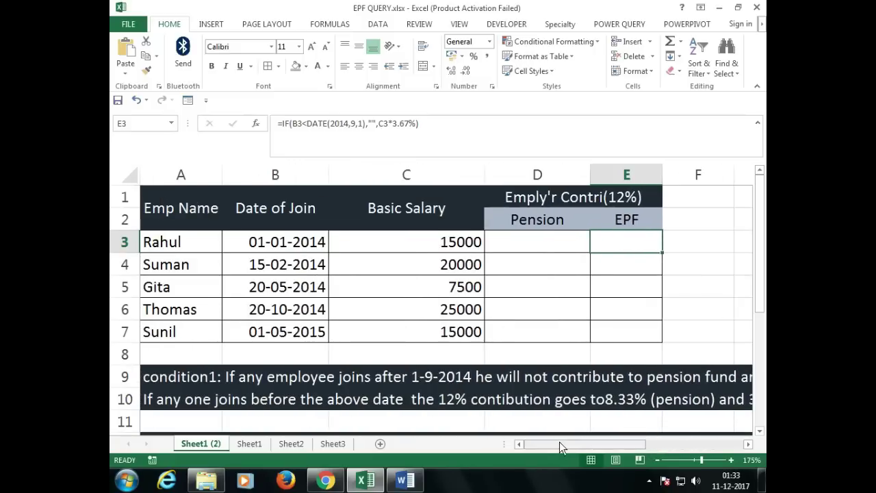
click(236, 376)
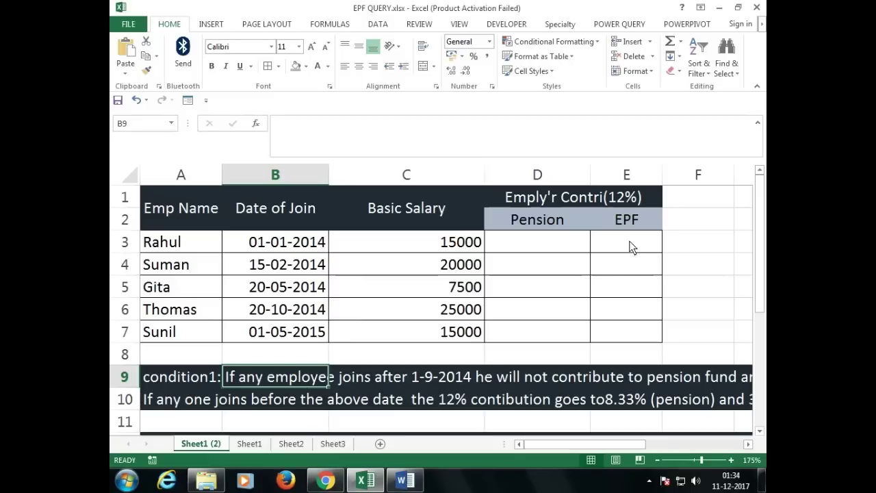
drag(631, 248, 625, 332)
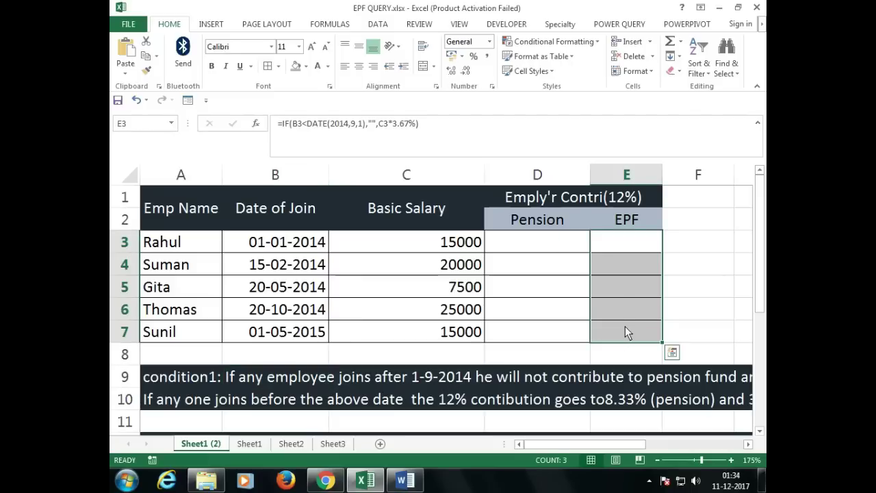
Step: Read the row 10 rule for earlier joiners and relate it to the joining dates in B3:B5 and the Pension and EPF columns
click(196, 400)
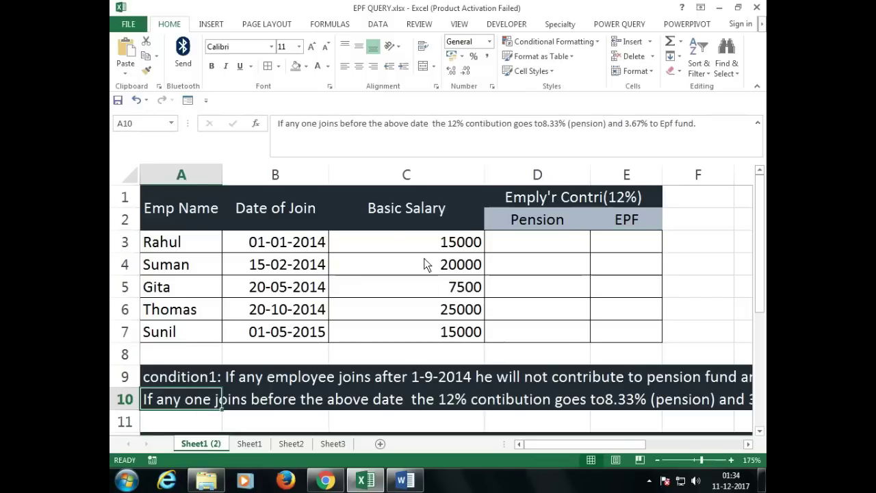
drag(542, 444, 592, 443)
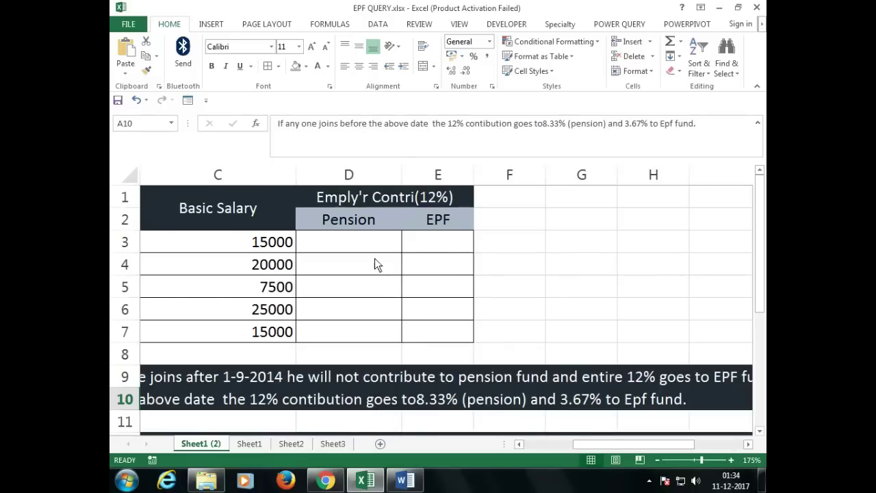
drag(374, 249, 378, 332)
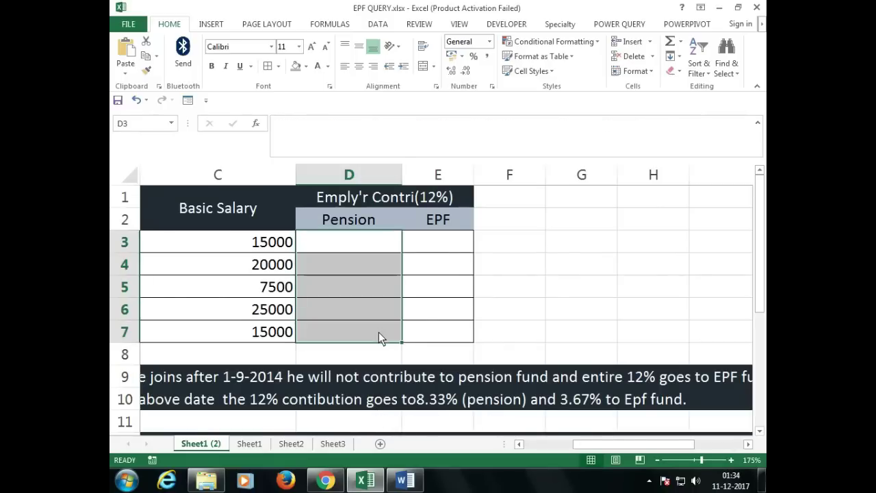
click(602, 403)
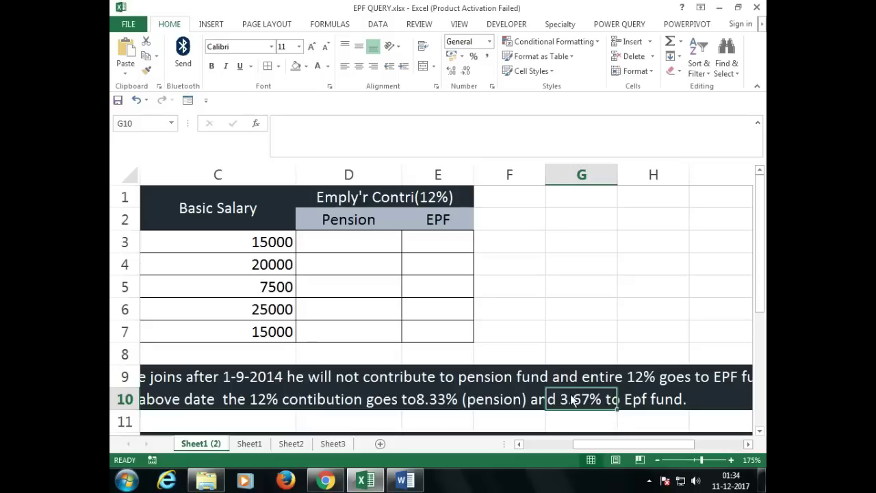
drag(594, 445, 521, 447)
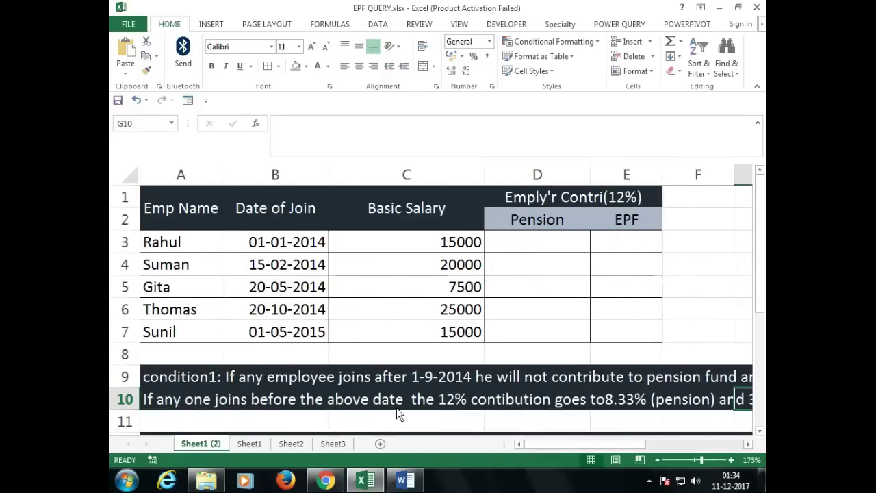
drag(254, 244, 270, 287)
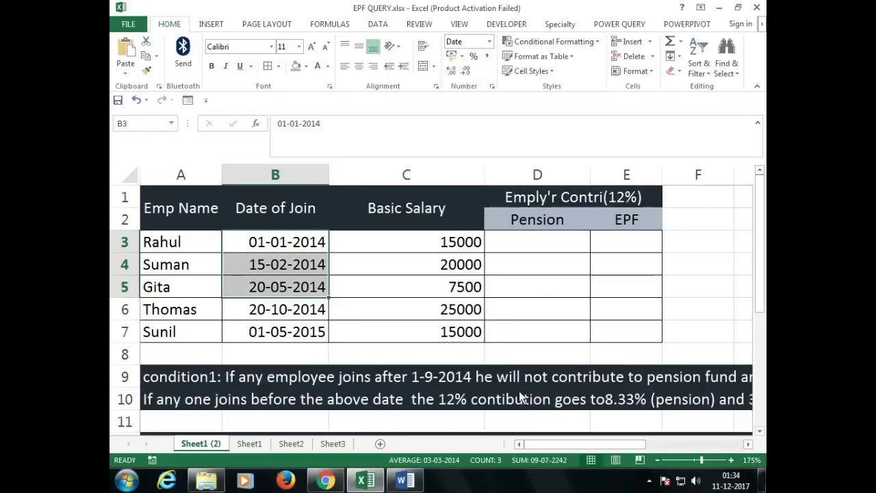
click(561, 265)
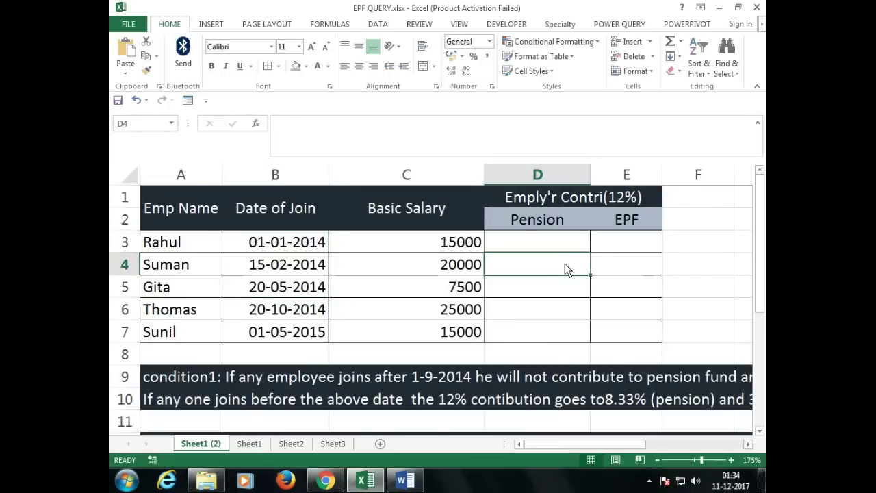
click(616, 264)
drag(625, 443, 595, 442)
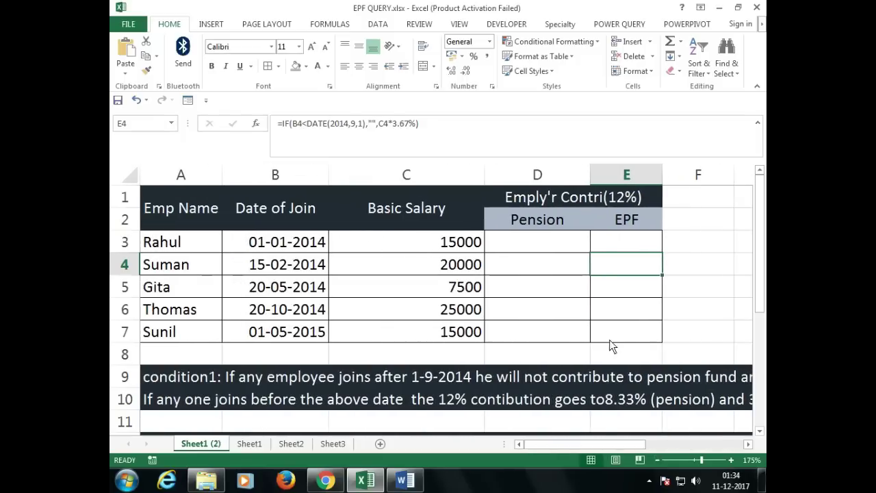
Step: Start a new IF formula in cell E3, the first EPF cell, replacing its existing formula
click(620, 245)
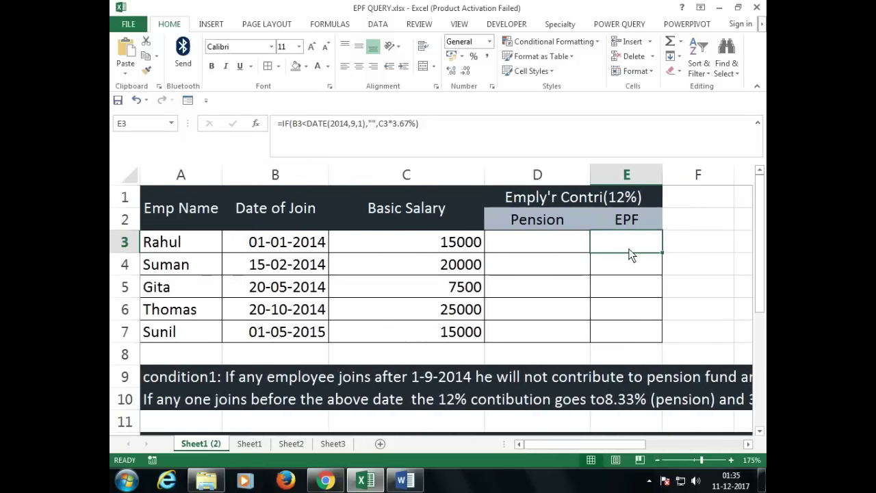
text(=if()
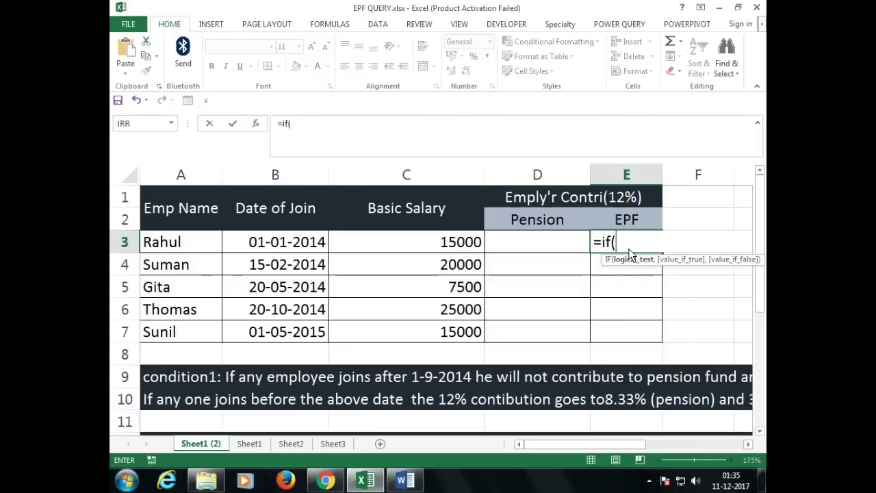
key(BackSpace)
key(BackSpace)
key(BackSpace)
text(IF')
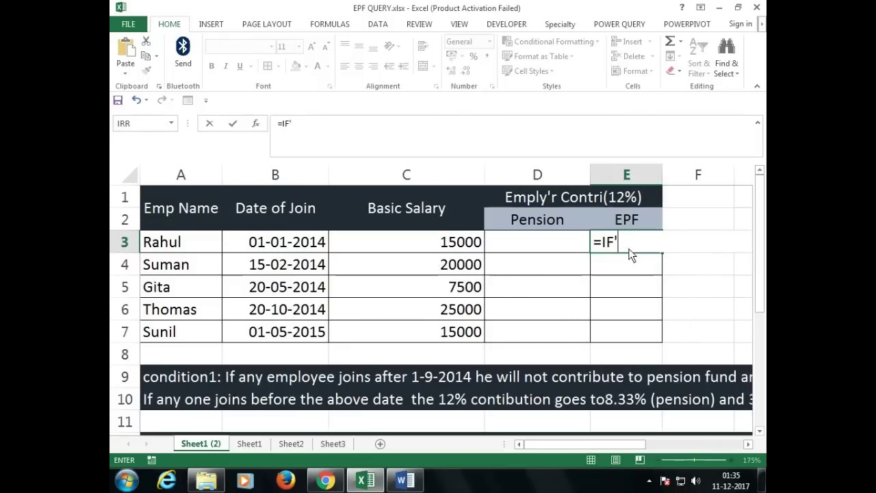
key(BackSpace)
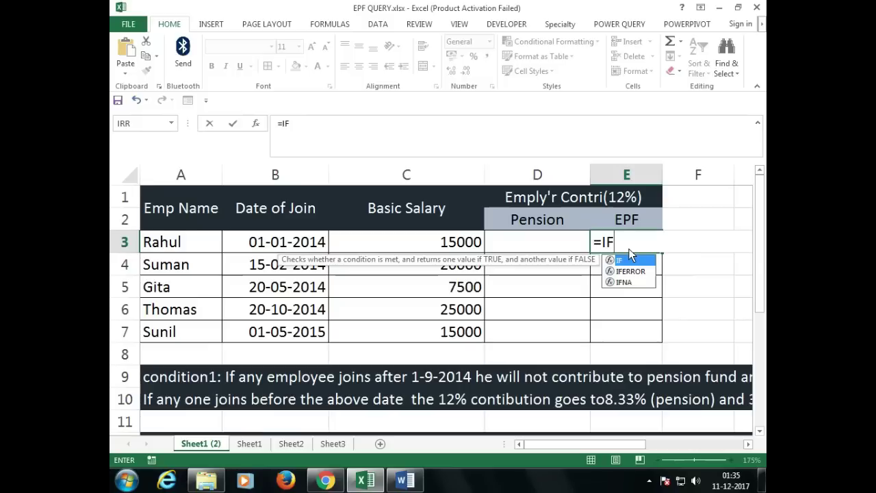
text(()
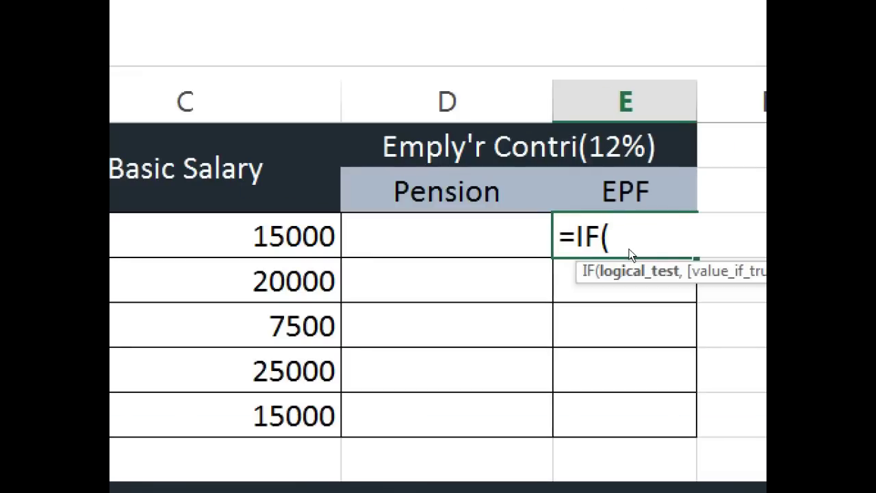
text(-)
key(BackSpace)
text(-)
key(BackSpace)
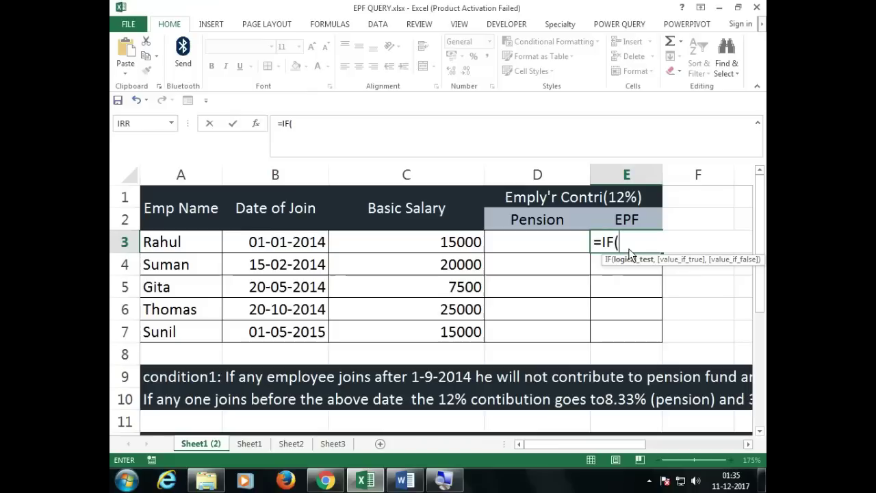
Step: Enter the logical test B3>DATE(2014,09,01) in E3's IF formula to check for joining after 1-9-2014
click(273, 249)
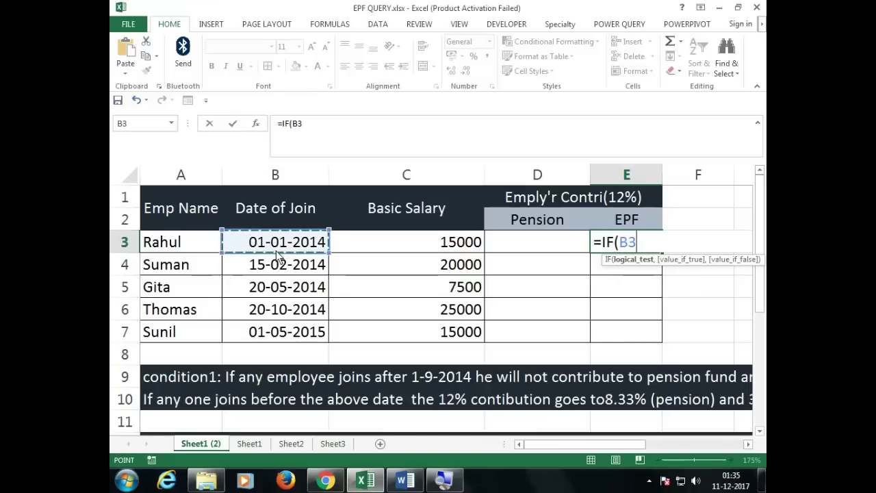
text(>)
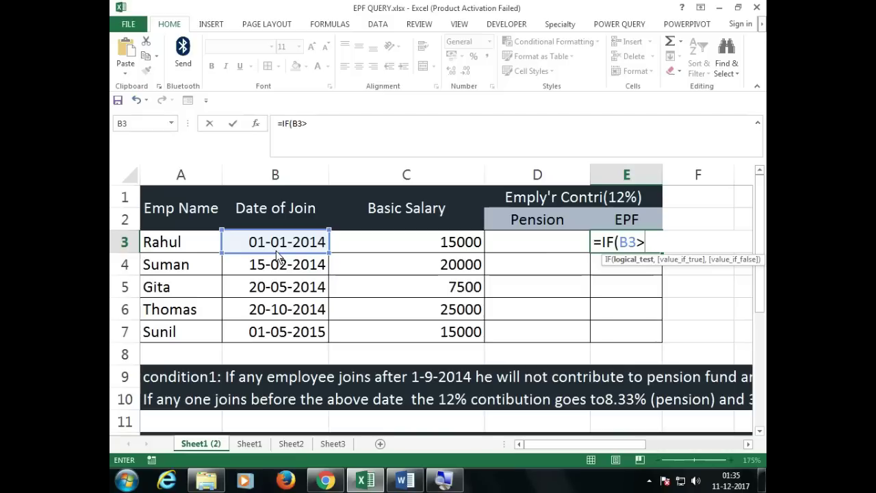
text(DATE)
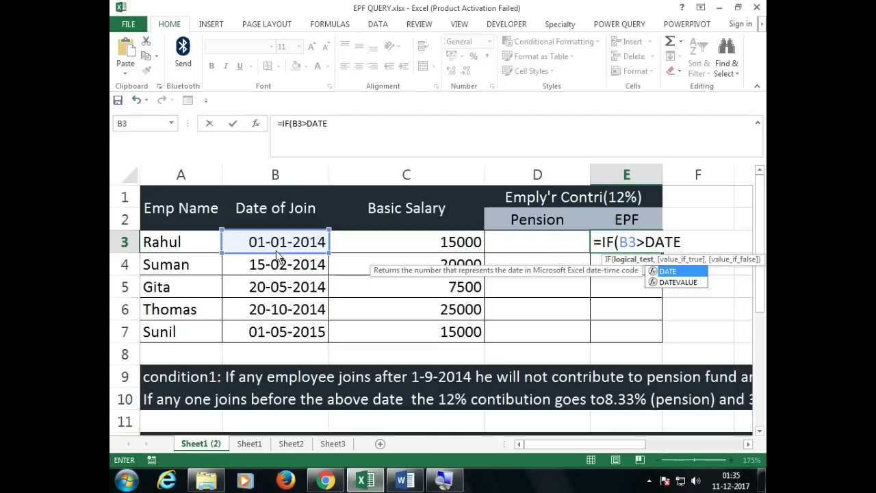
text(()
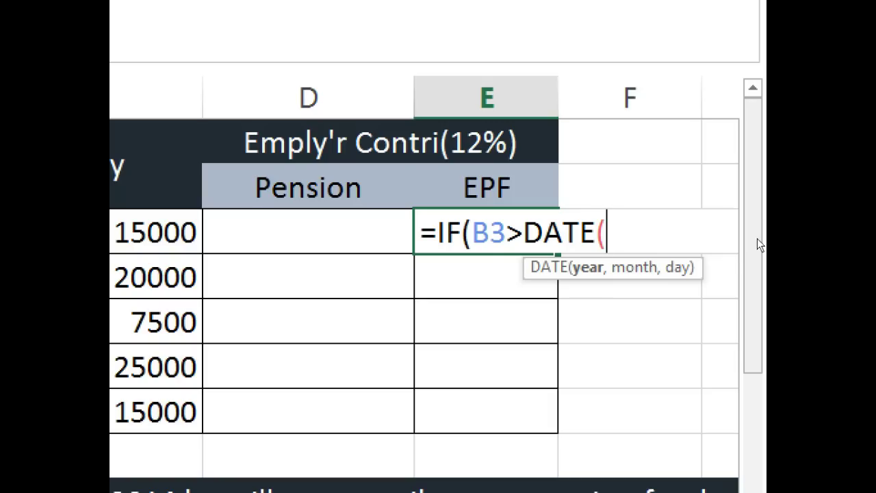
text(2014)
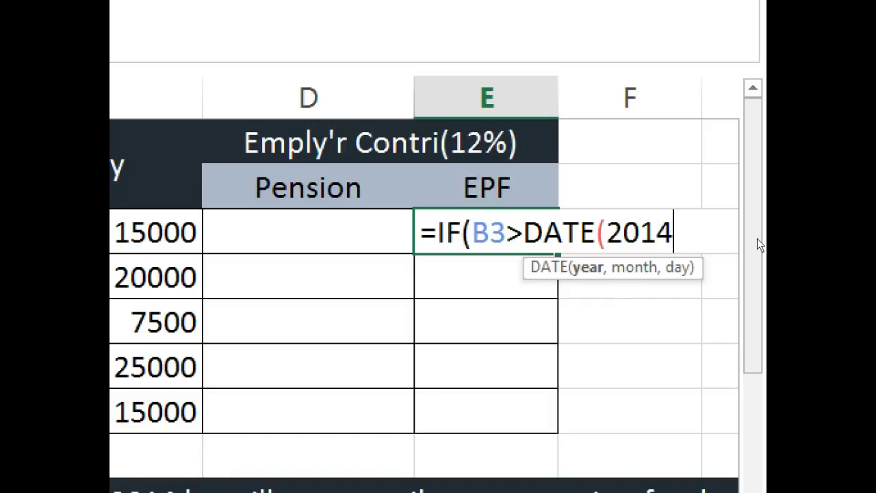
text(,)
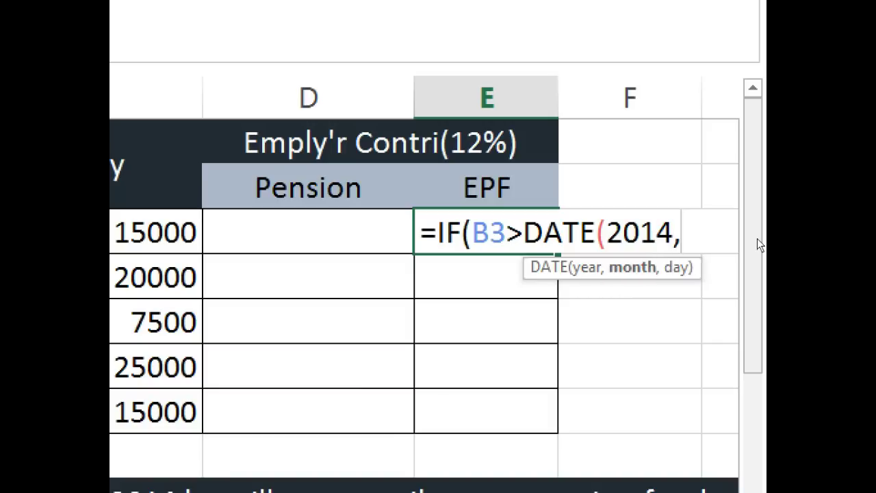
text(09,)
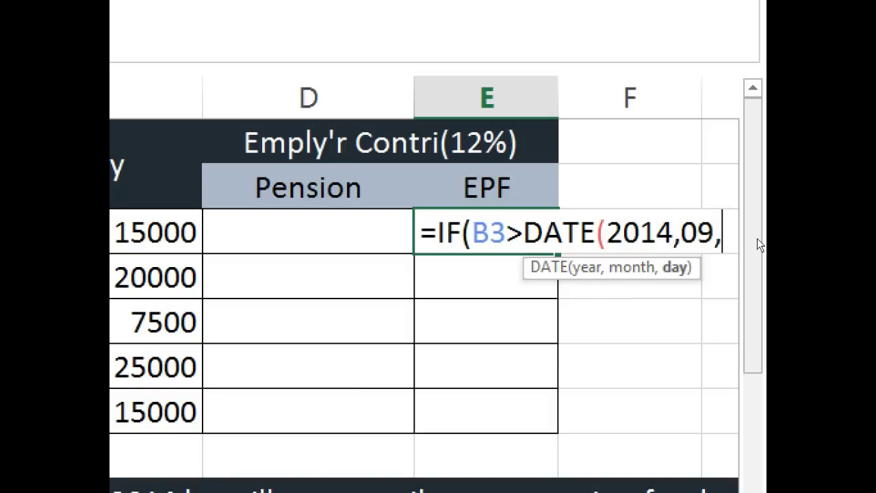
text(01)
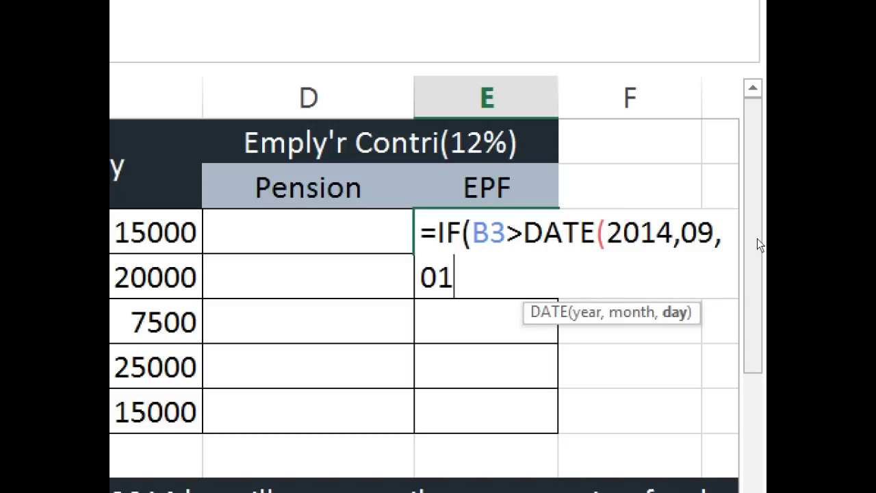
text())
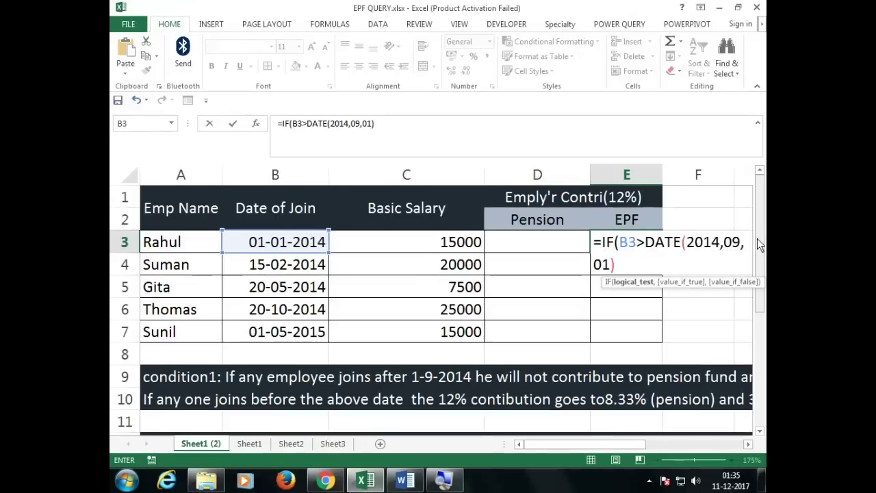
Step: Set the value-if-true argument of the E3 formula to the basic salary times 12% (C3*12%)
click(749, 444)
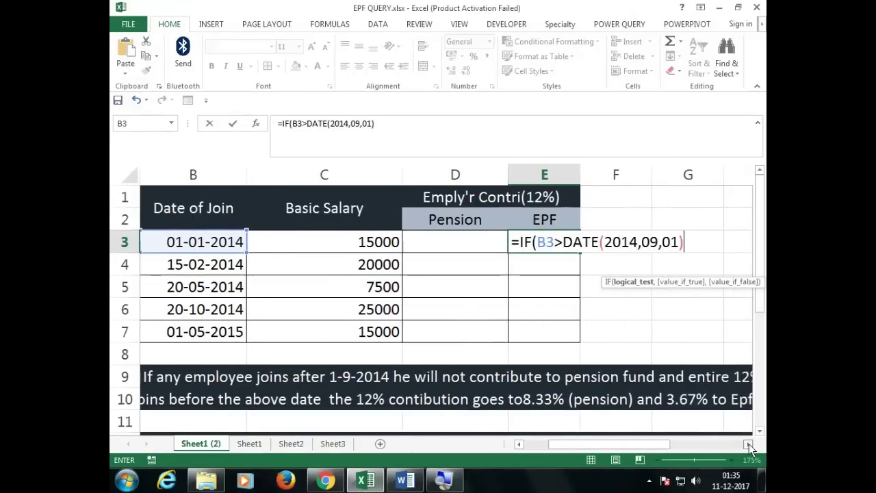
click(750, 446)
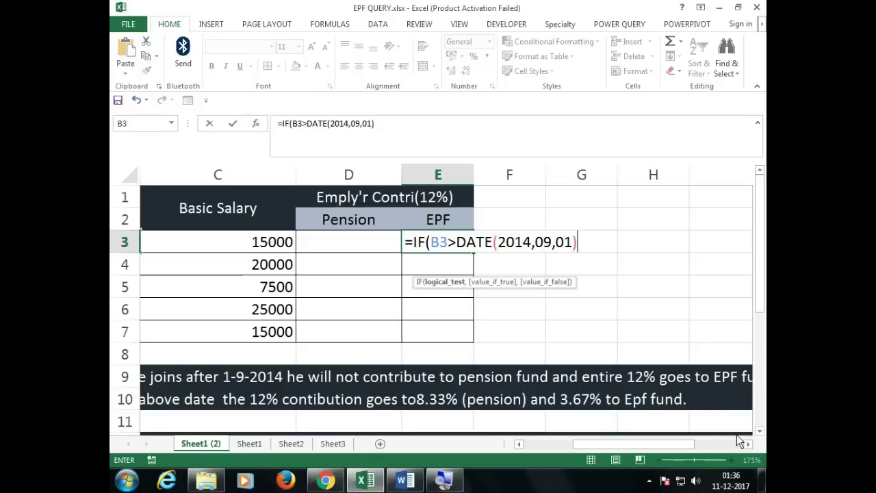
text(,)
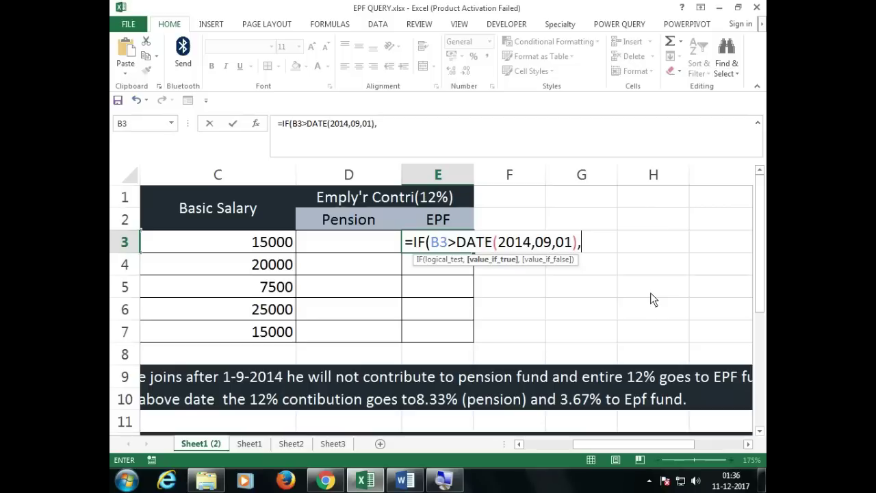
text(")
key(BackSpace)
click(248, 244)
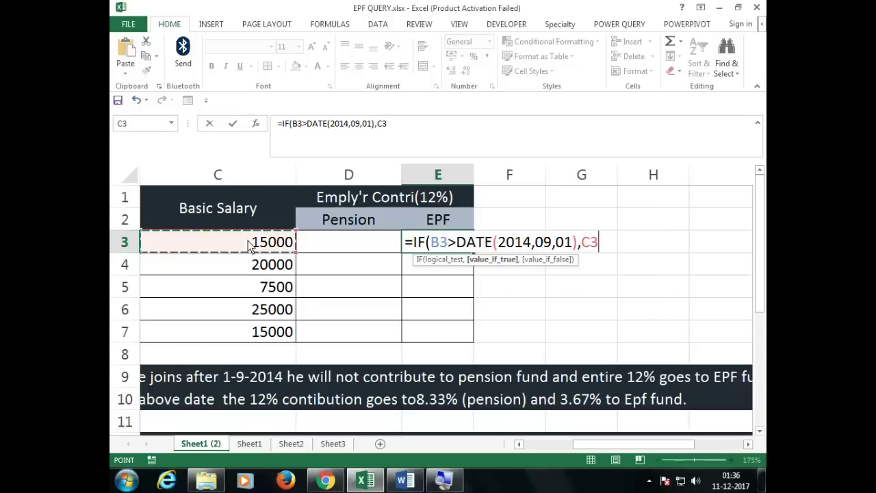
text(*)
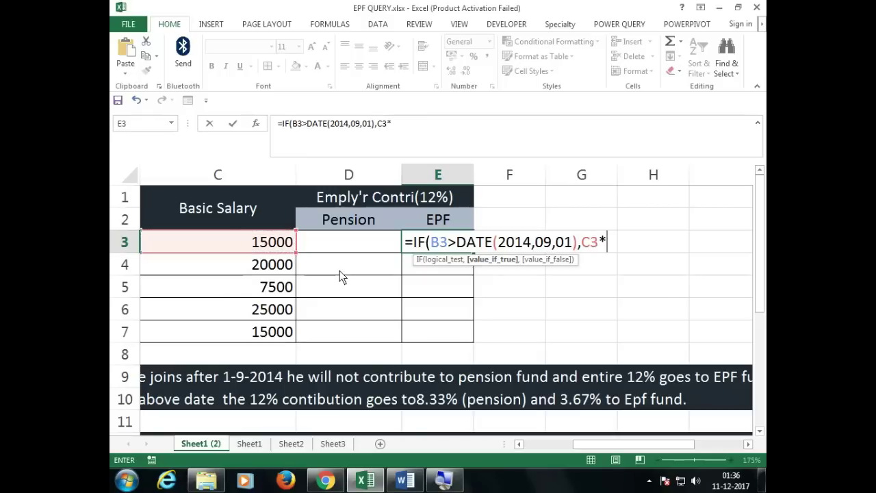
text(12%."")
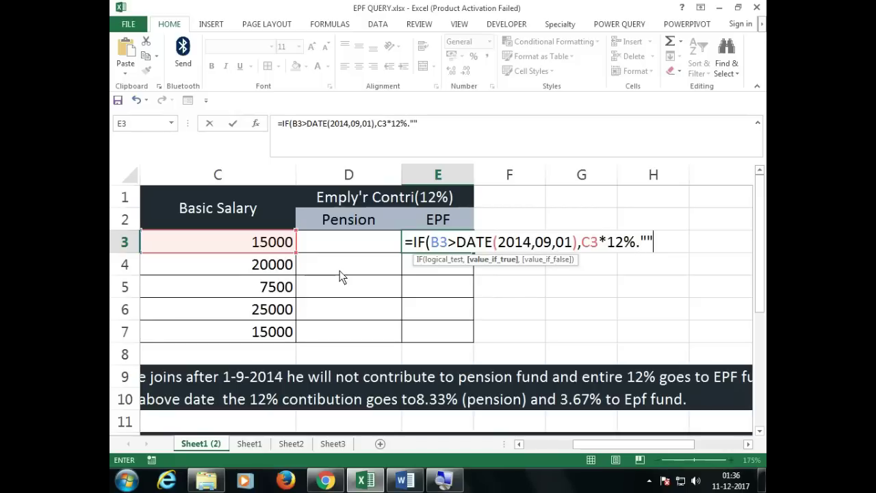
key(BackSpace)
key(BackSpace)
key(BackSpace)
Step: Finish the E3 formula with empty text ("") as the value if false and fill it down through E7
text(,"")
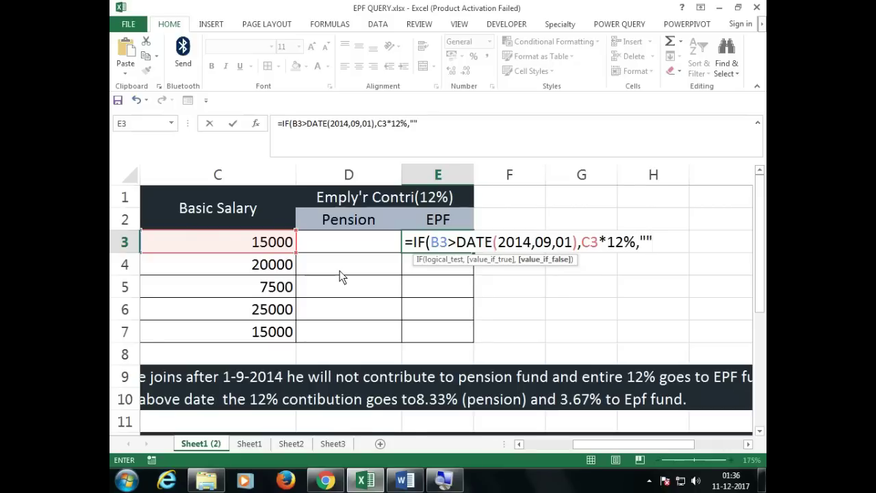
text())
key(Return)
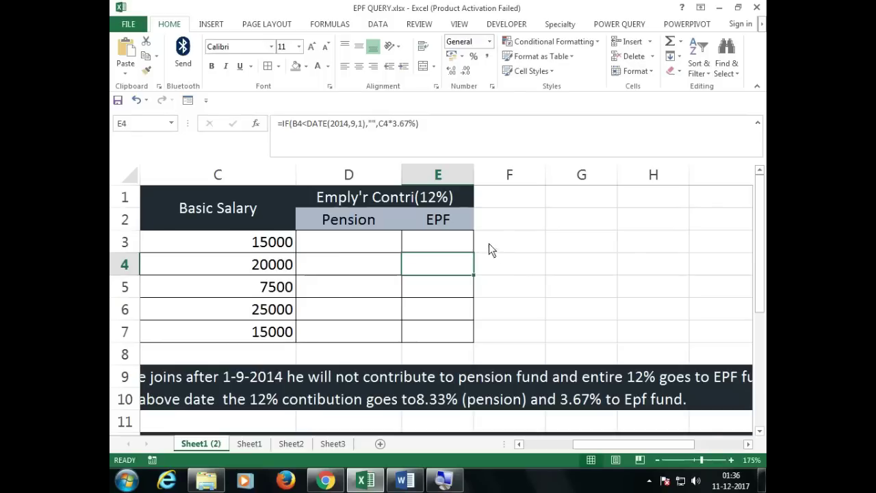
click(468, 245)
drag(473, 253, 472, 343)
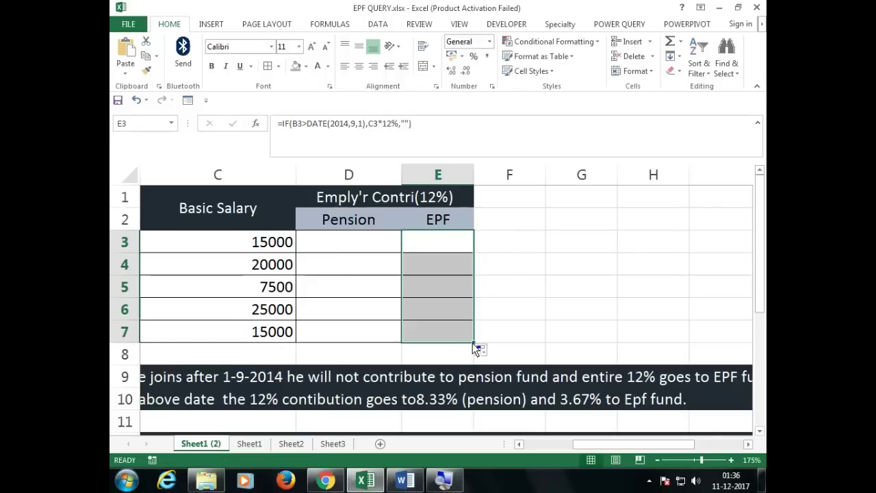
Step: Compare the joining dates in rows 6 and 7 with their EPF results and review the IF formula in E3
drag(460, 311, 116, 348)
click(278, 334)
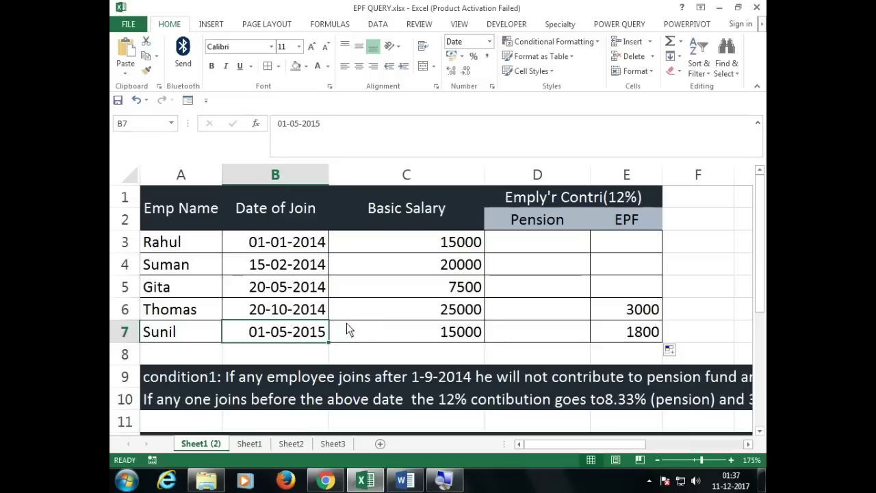
drag(318, 312, 627, 333)
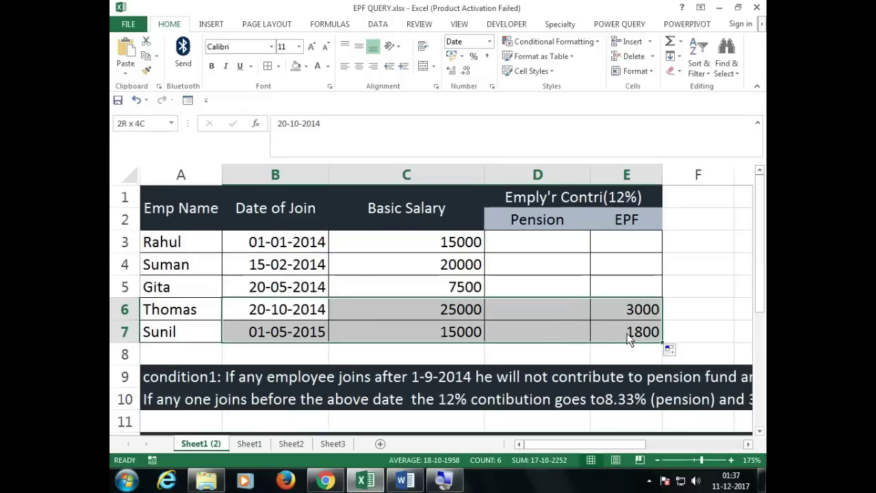
click(644, 311)
click(750, 443)
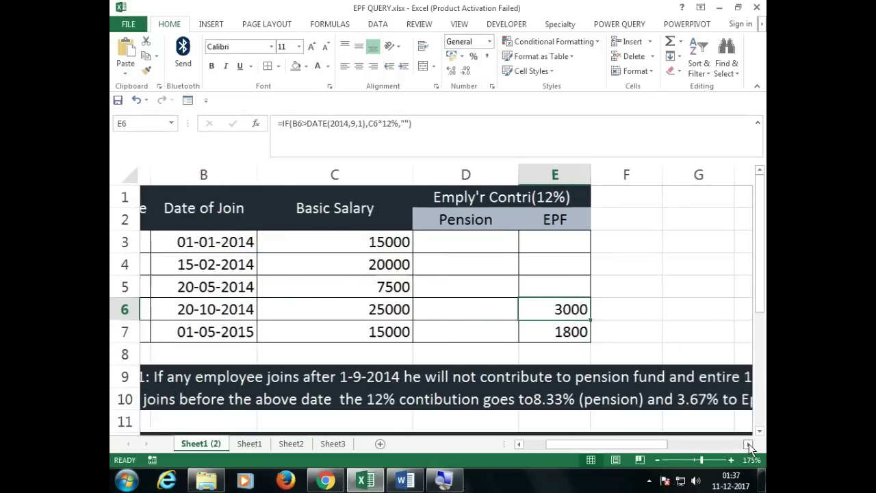
click(749, 444)
double_click(426, 245)
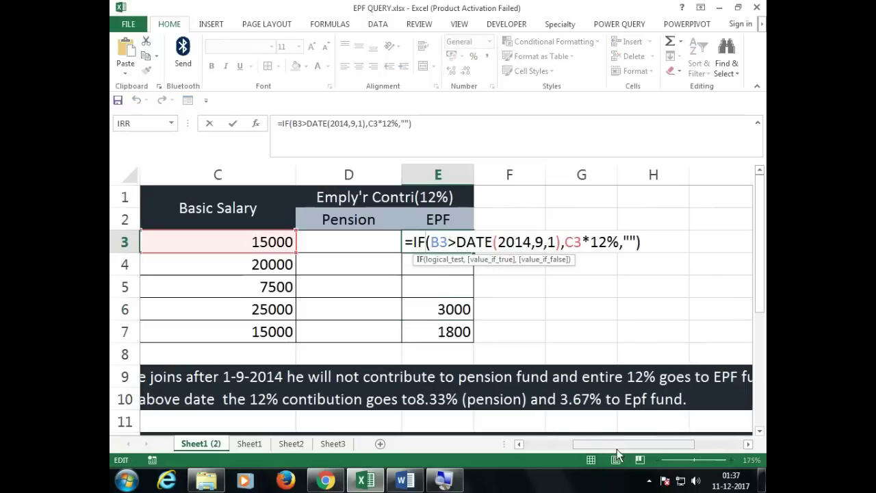
mouse_move(617, 449)
mouse_down()
mouse_move(560, 453)
mouse_move(617, 447)
mouse_up()
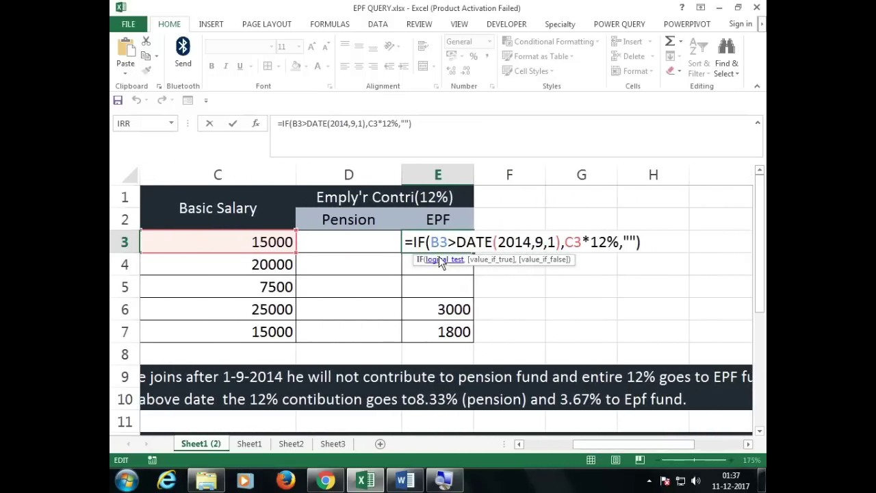
key(Return)
click(356, 239)
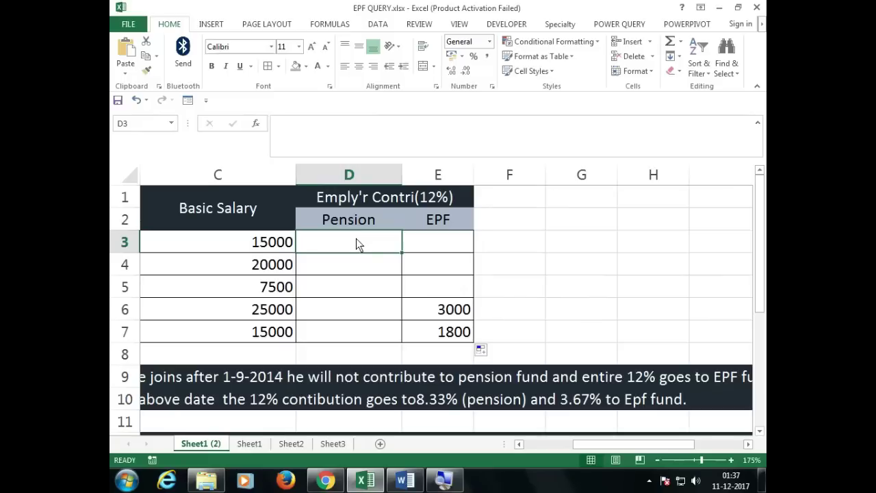
Step: Replace the empty value-if-false in E3's formula with C3*3.67% and fill the updated formula down through E7
double_click(425, 244)
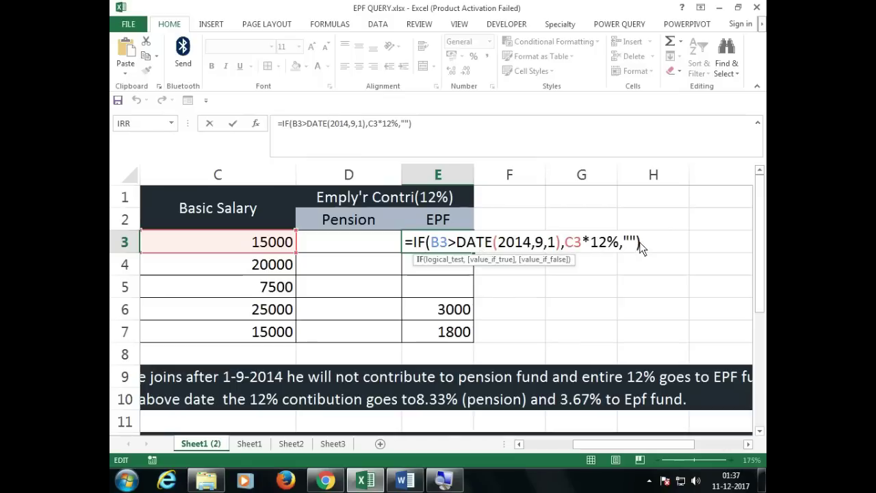
drag(636, 241, 621, 240)
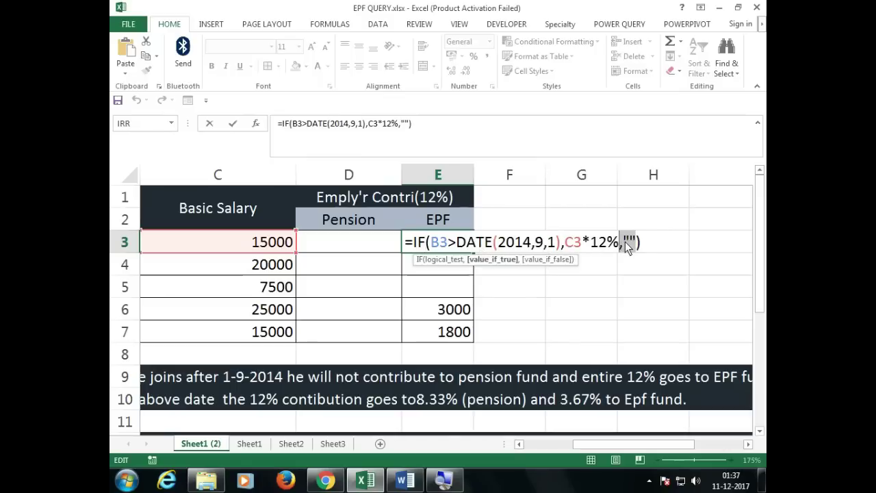
click(638, 244)
click(626, 239)
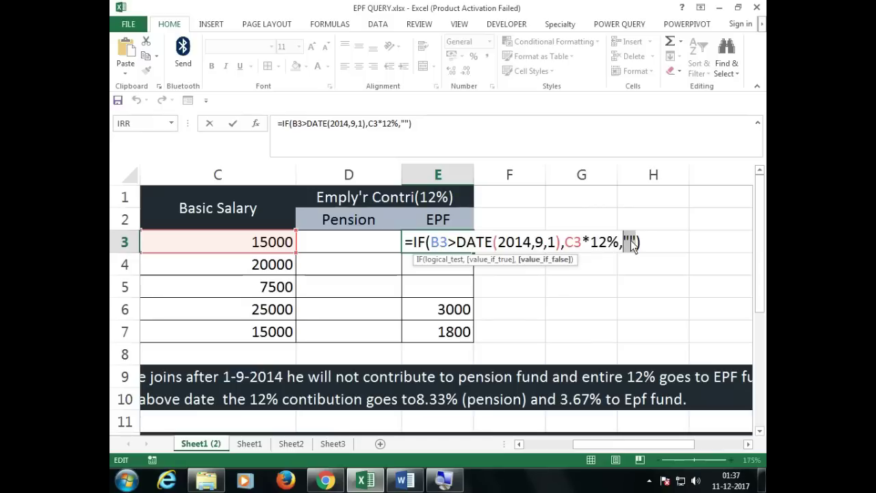
key(BackSpace)
click(221, 246)
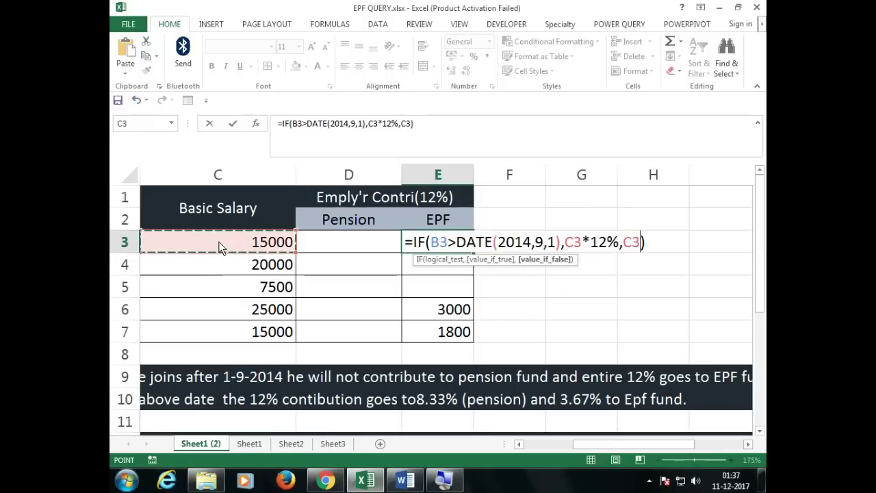
text(*)
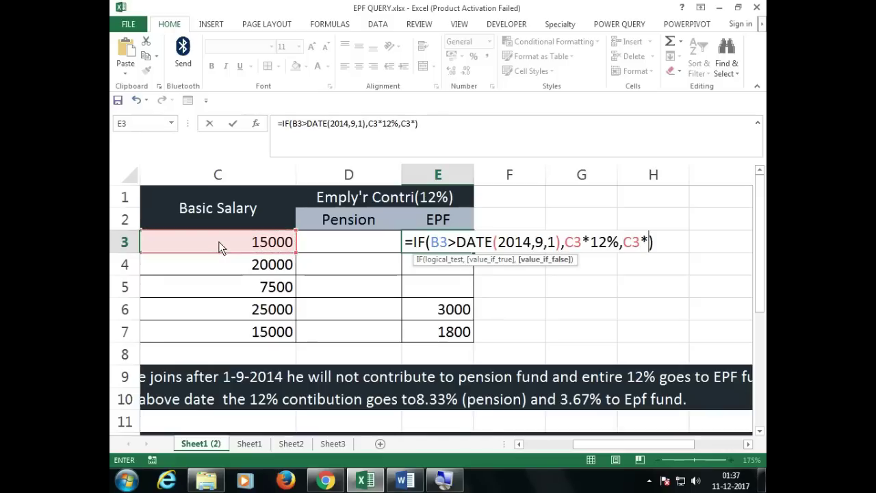
text(3.6%)
key(BackSpace)
text(7%)
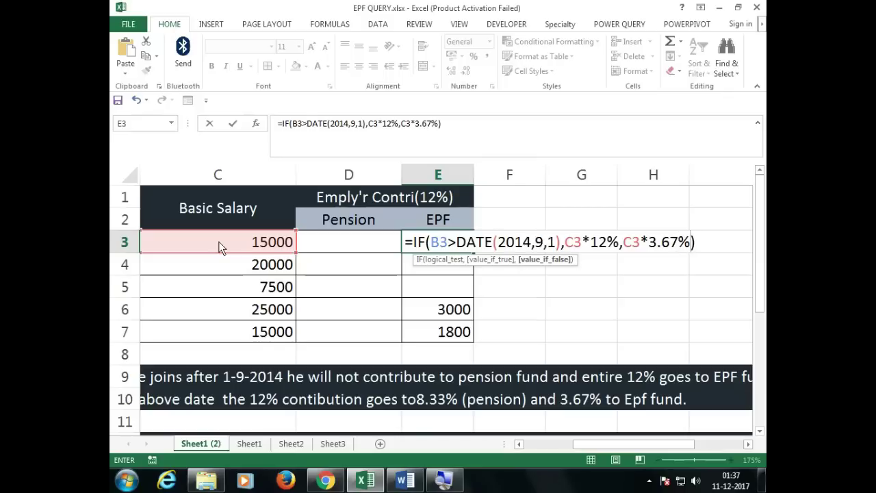
key(Return)
click(419, 235)
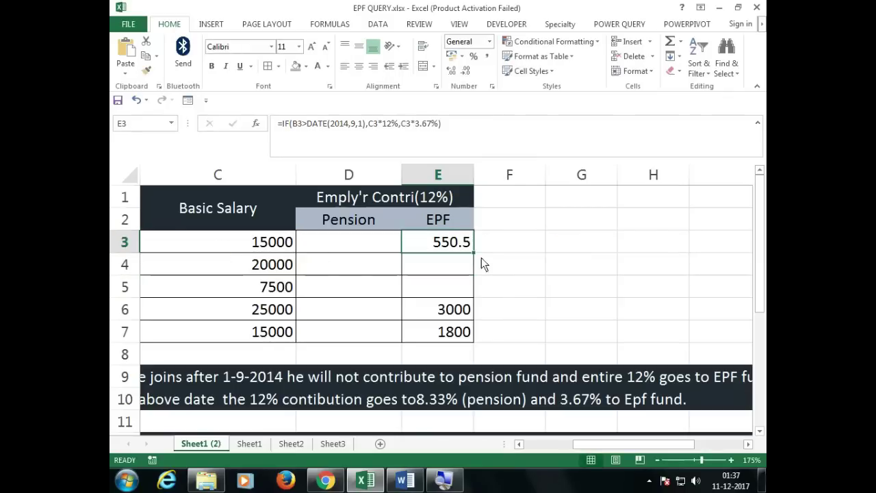
drag(474, 250, 470, 338)
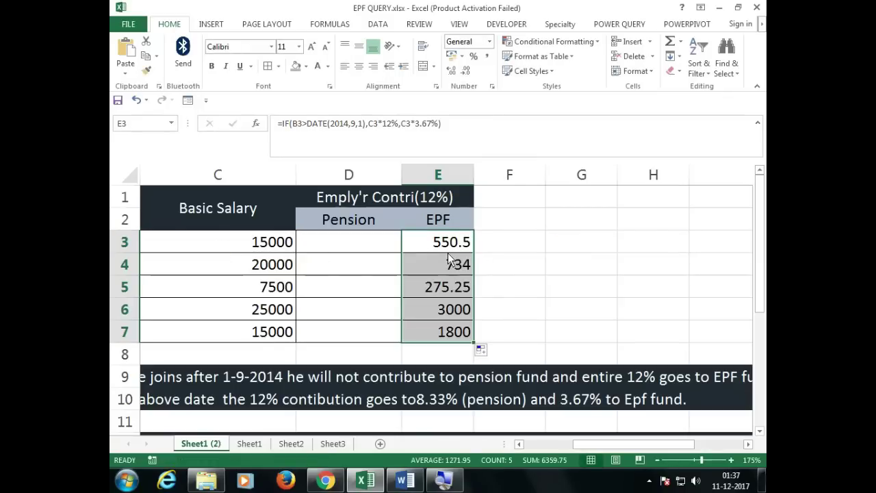
Step: Review the EPF results in E3:E5 and the 3.67% branch of the IF formula in E3
drag(447, 248, 445, 287)
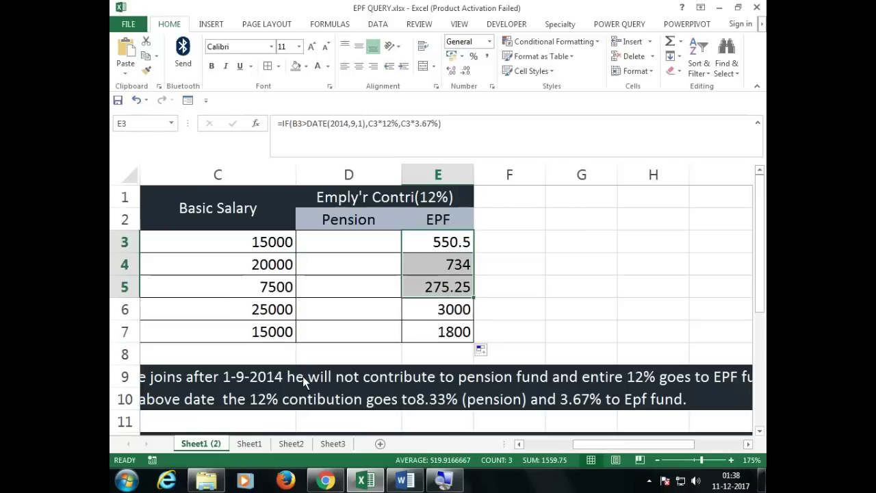
drag(446, 243, 448, 291)
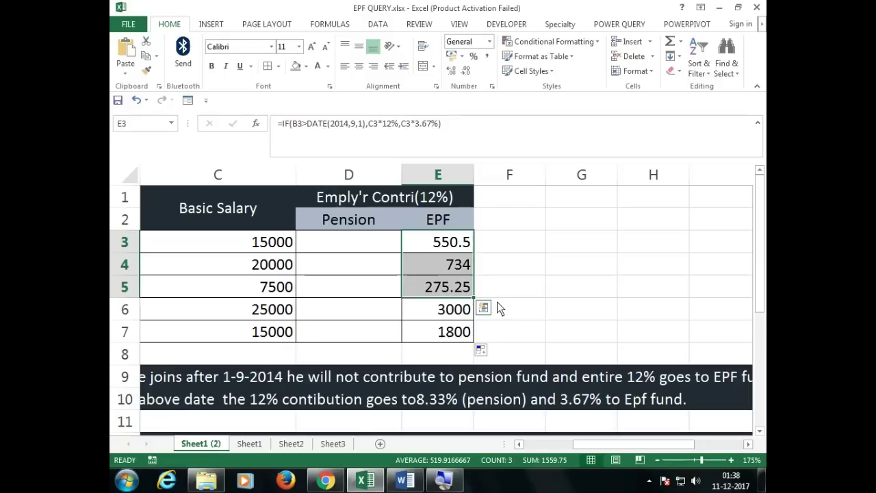
double_click(461, 251)
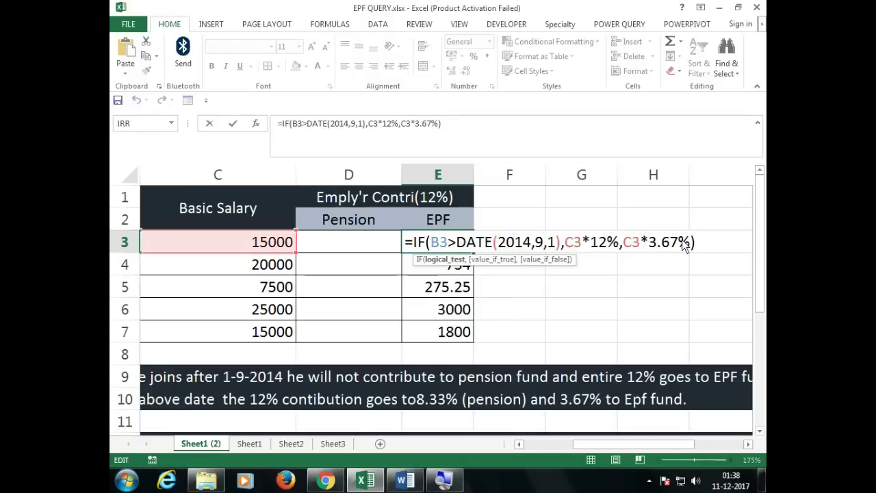
key(Escape)
Step: Begin an IF formula in D3 that tests whether the joining date in B3 is after DATE(2014,09,01)
click(360, 242)
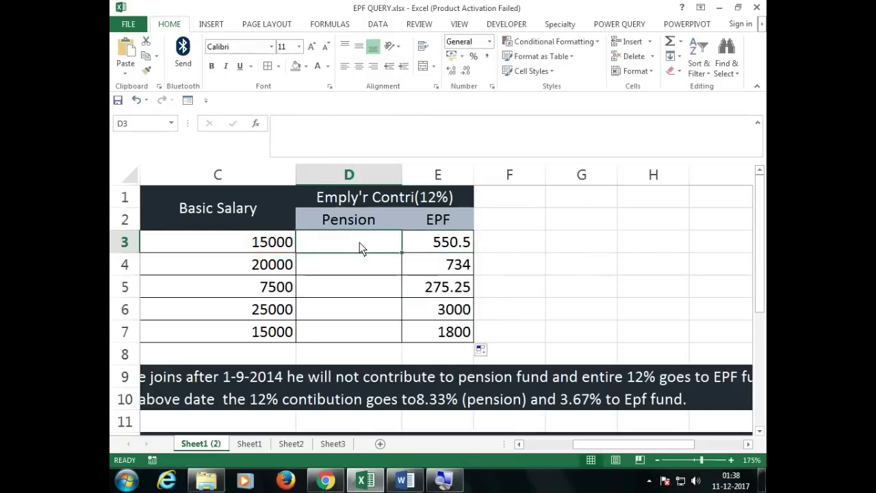
text(=IF()
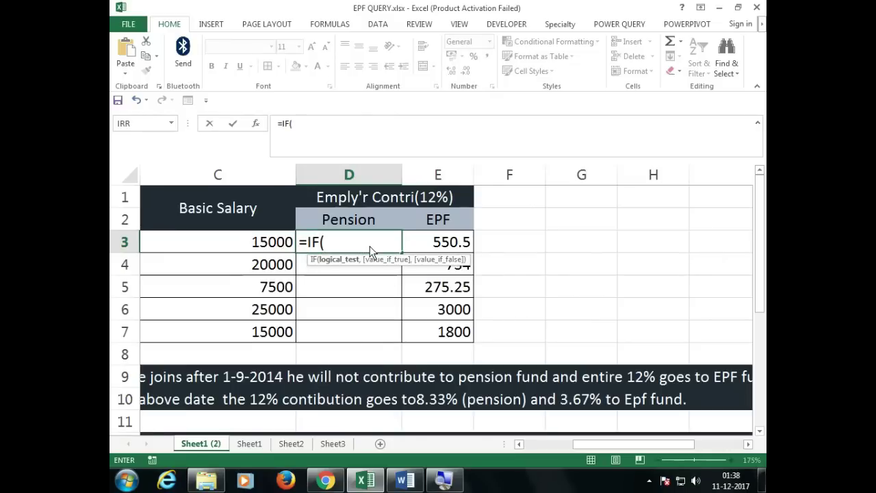
drag(593, 443, 542, 443)
click(267, 245)
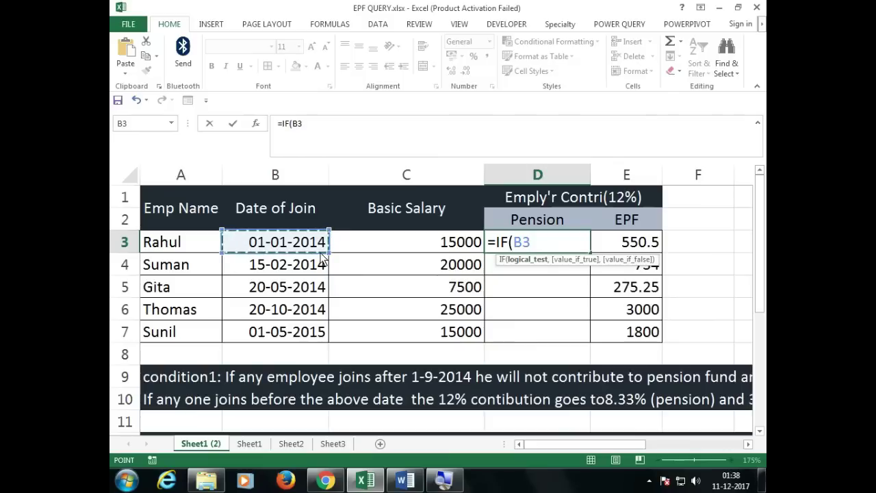
text(>)
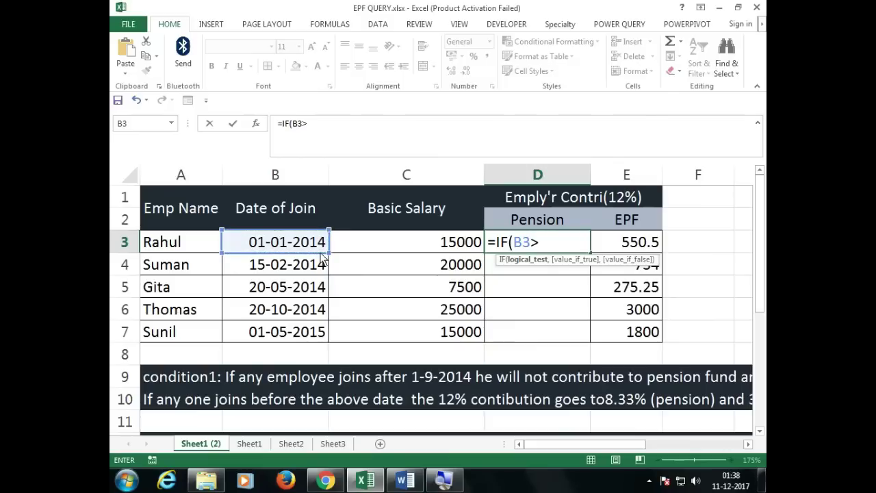
text(DATES)
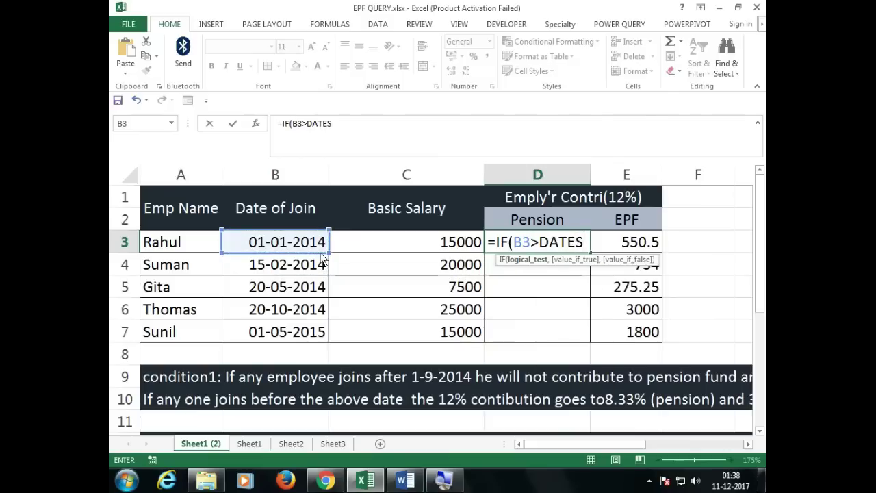
key(BackSpace)
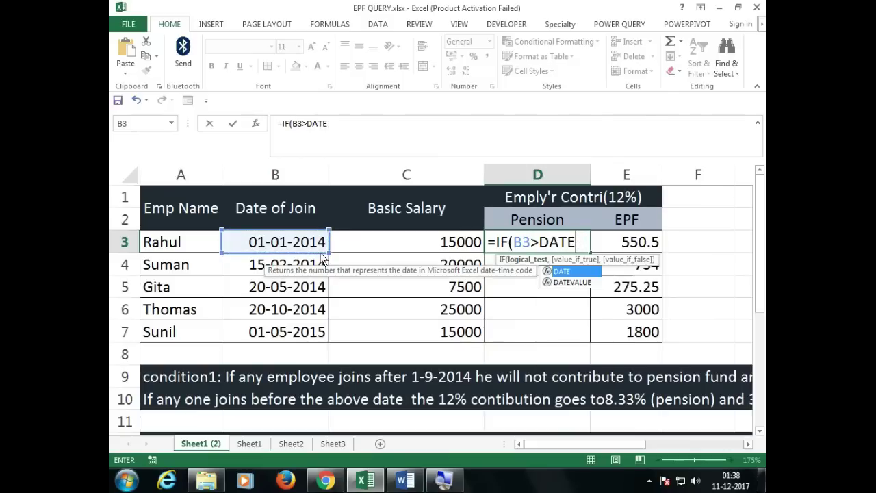
text(()
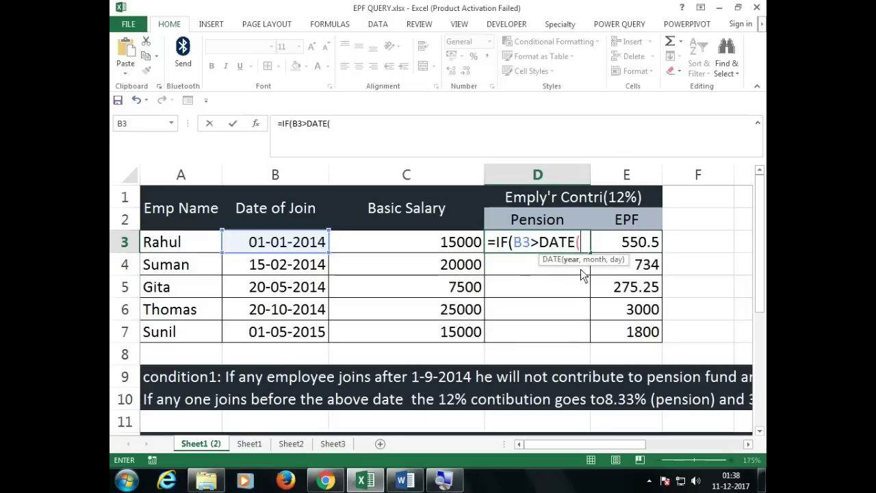
text(2014)
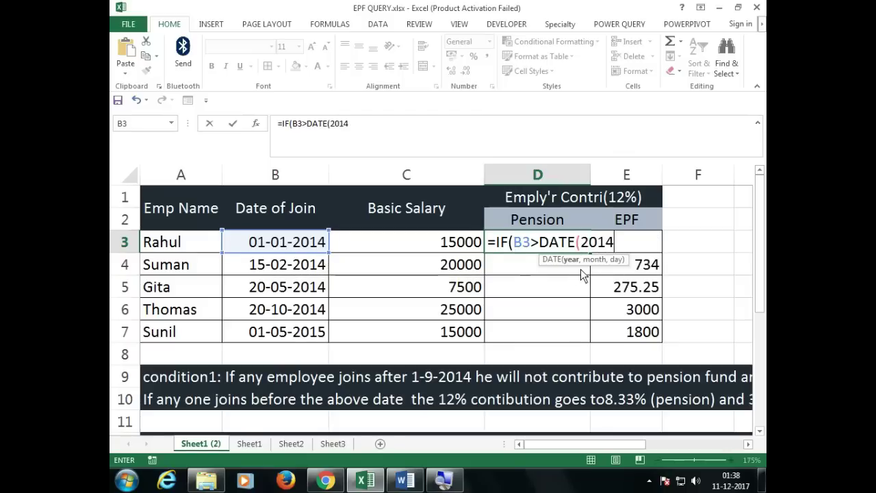
text(,0)
text(9,)
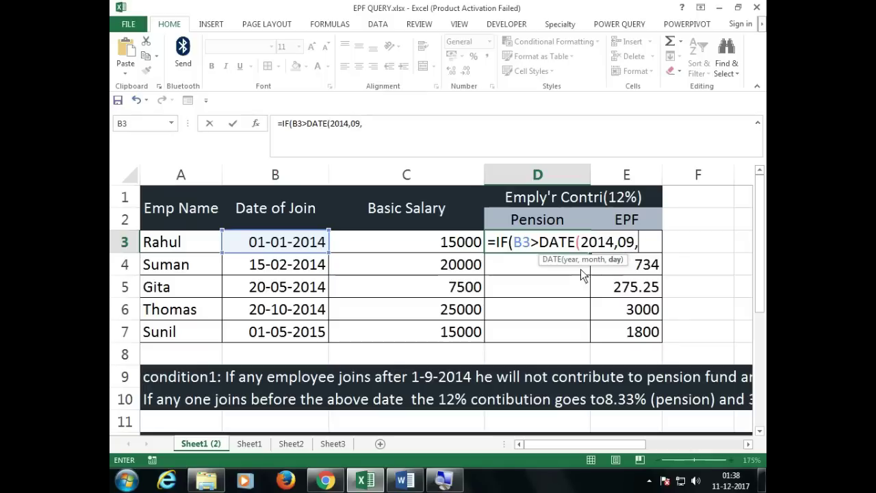
text(01))
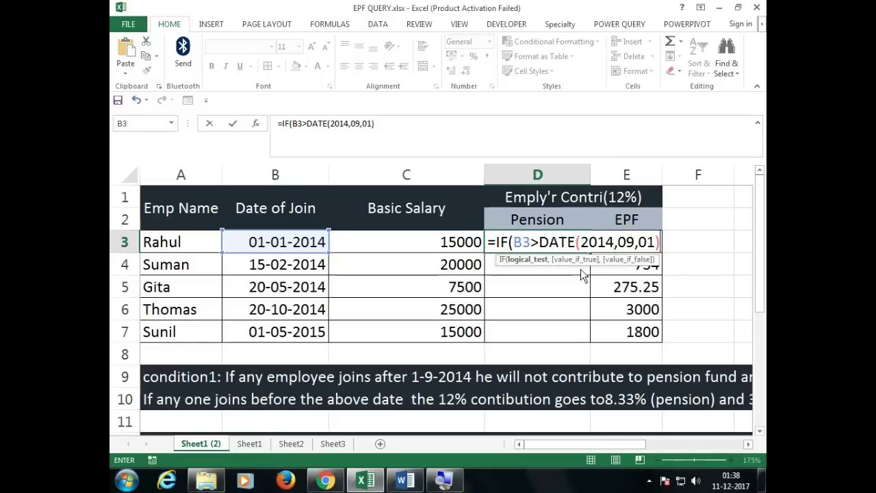
Step: Set the value-if-true argument of the D3 pension formula to empty text ("")
text(,)
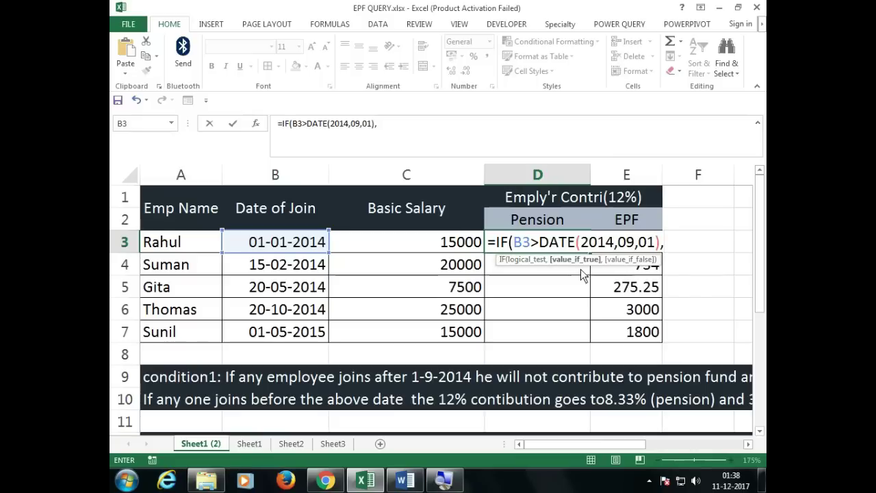
text("")
drag(624, 447, 569, 449)
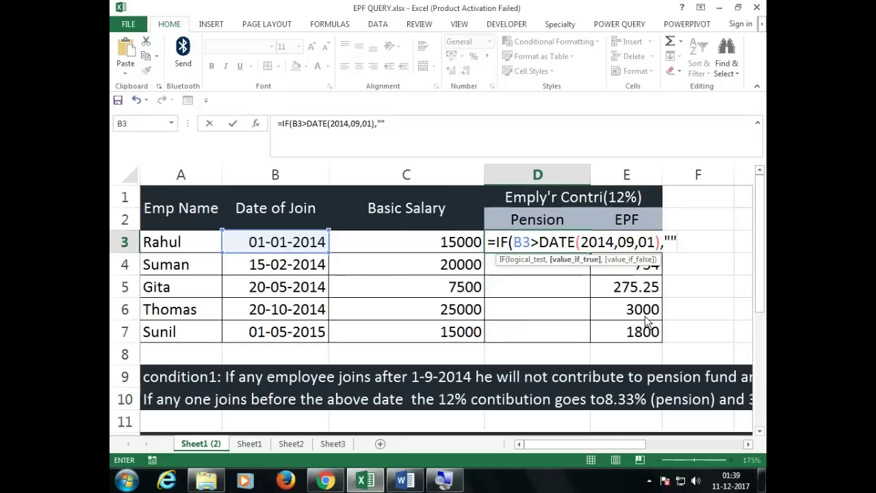
Step: Finish the D3 formula with C3*8.33% as the value if false and fill it down through D7
text(,)
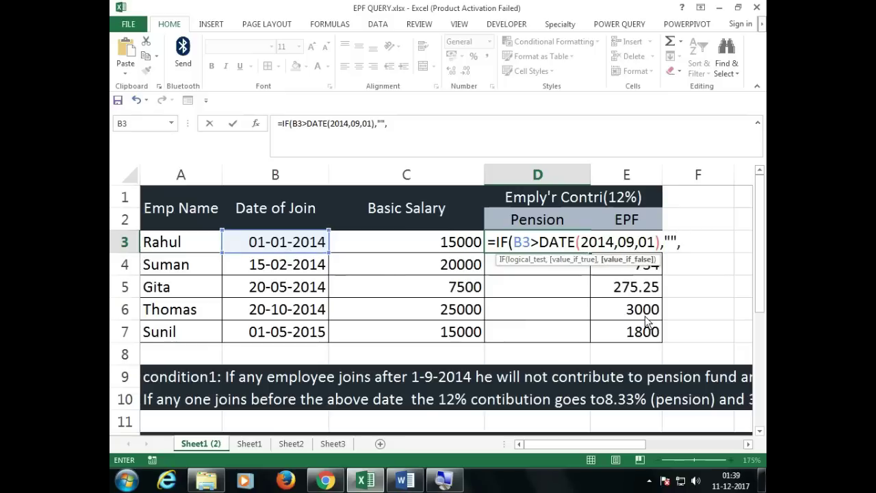
click(462, 248)
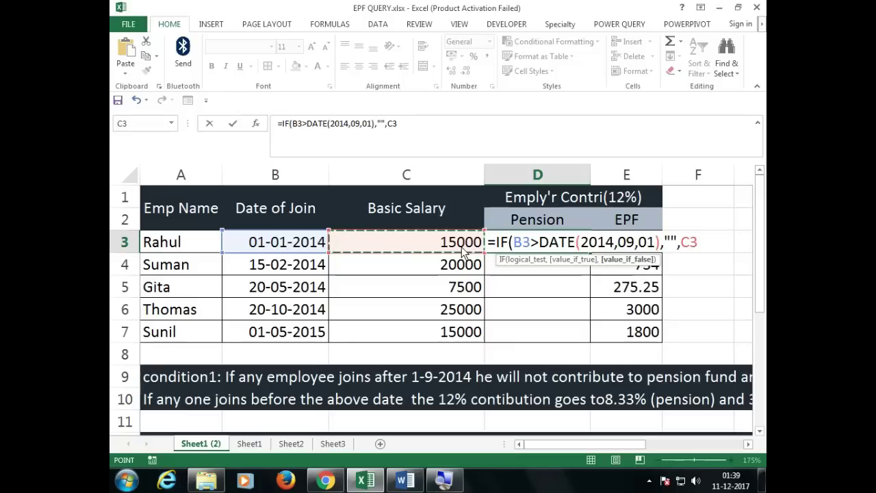
text(*)
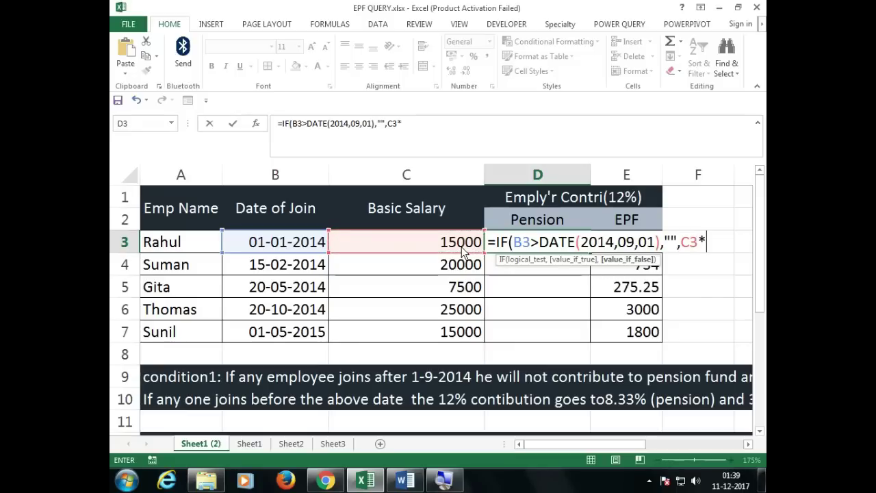
text(8.33%)
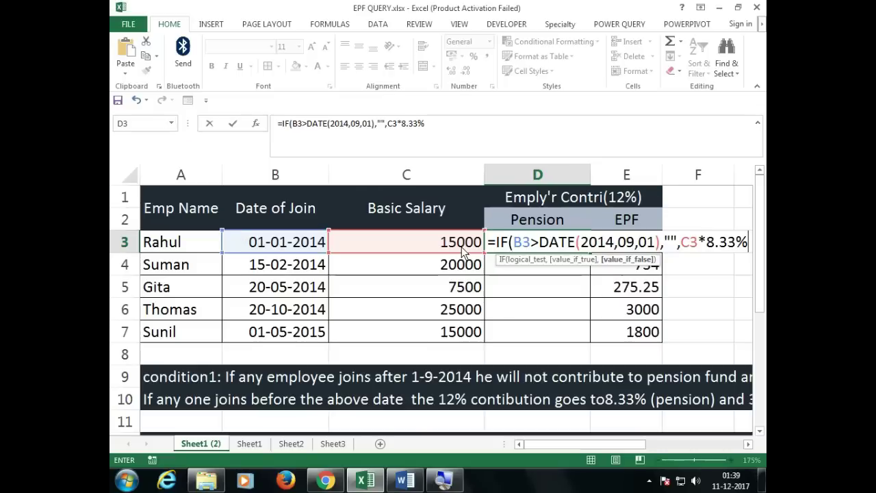
key(Return)
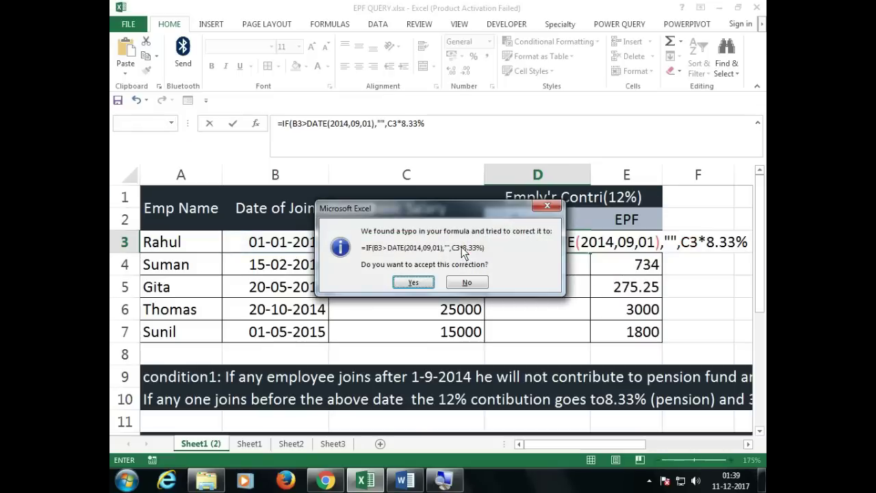
key(Return)
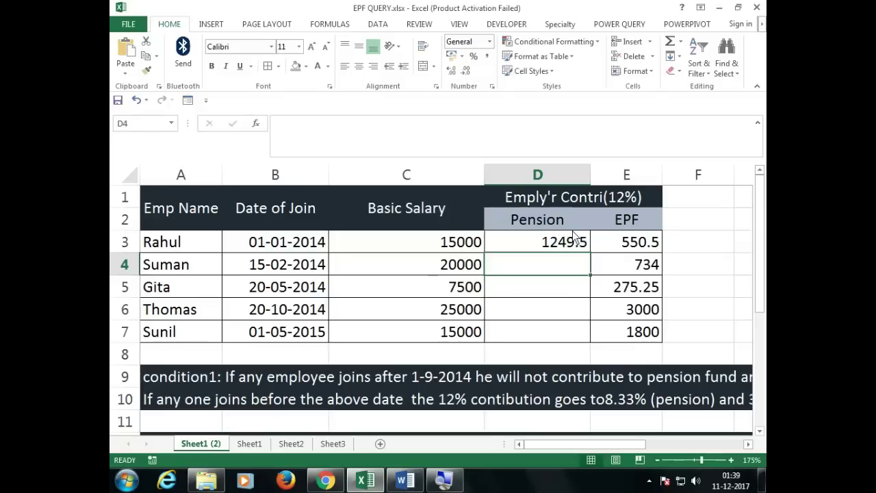
click(586, 250)
drag(591, 251, 588, 335)
Step: Compare the pension and EPF results in rows 3 to 7 with the condition 1 note in rows 9 and 10
drag(570, 304, 564, 338)
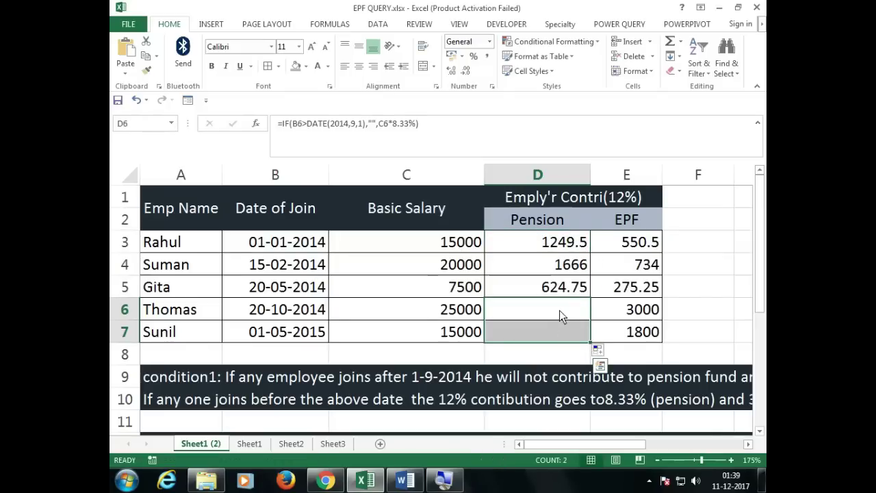
click(337, 391)
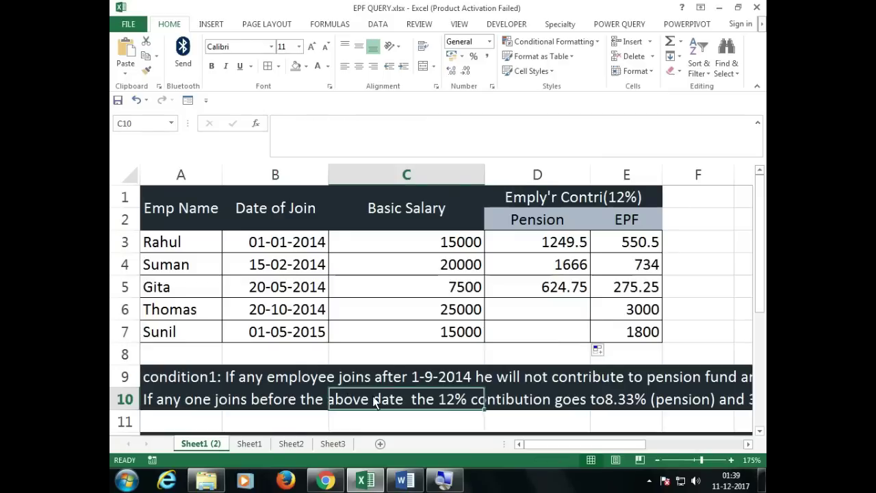
click(447, 380)
click(641, 378)
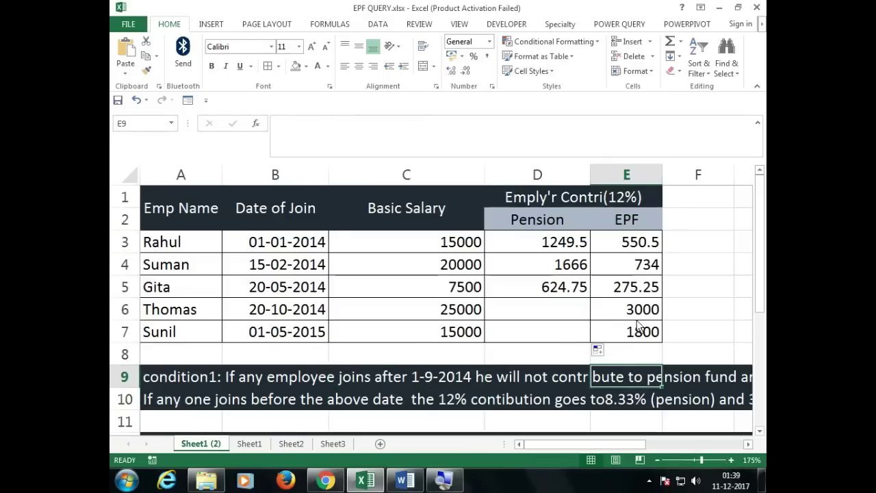
drag(640, 312, 637, 332)
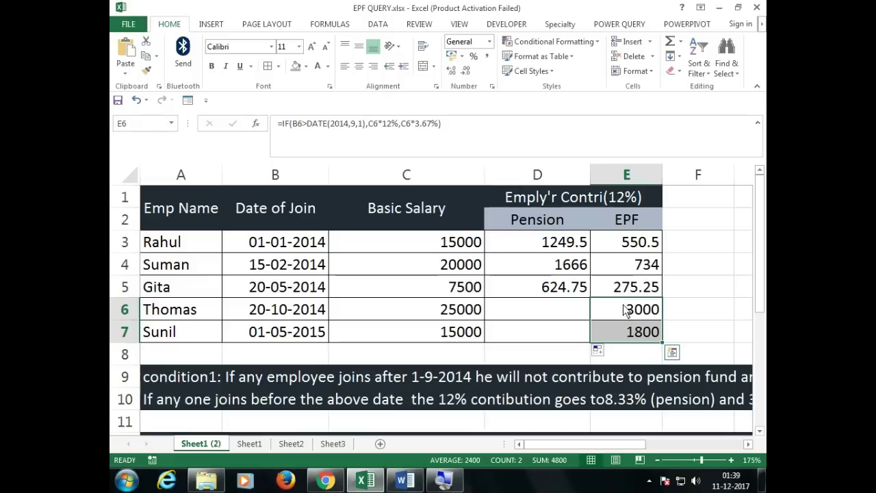
drag(620, 289, 541, 288)
drag(621, 266, 563, 263)
drag(623, 241, 569, 243)
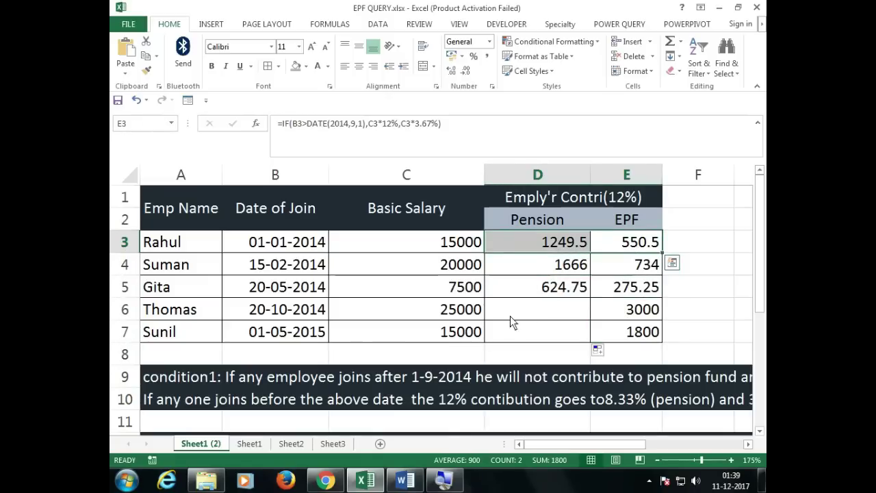
Step: Review the IF formulas behind the EPF value in E3 and the pension value in D3
click(631, 246)
double_click(625, 243)
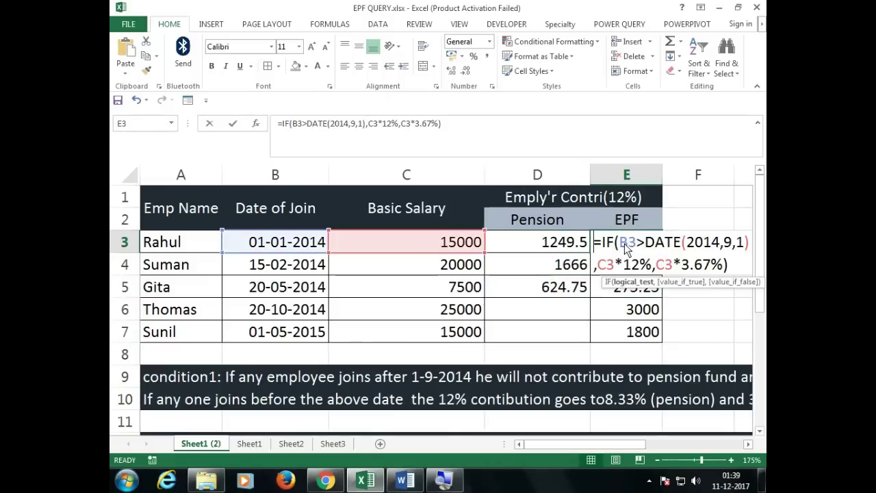
key(Escape)
double_click(558, 247)
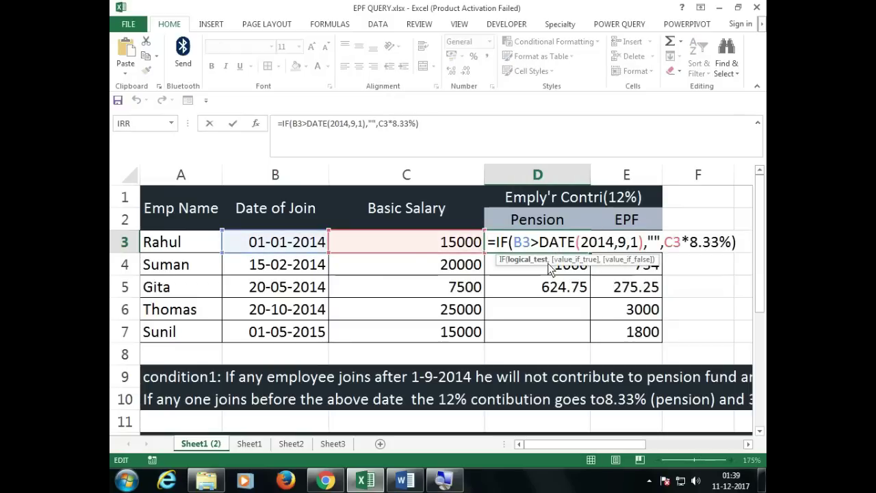
key(Escape)
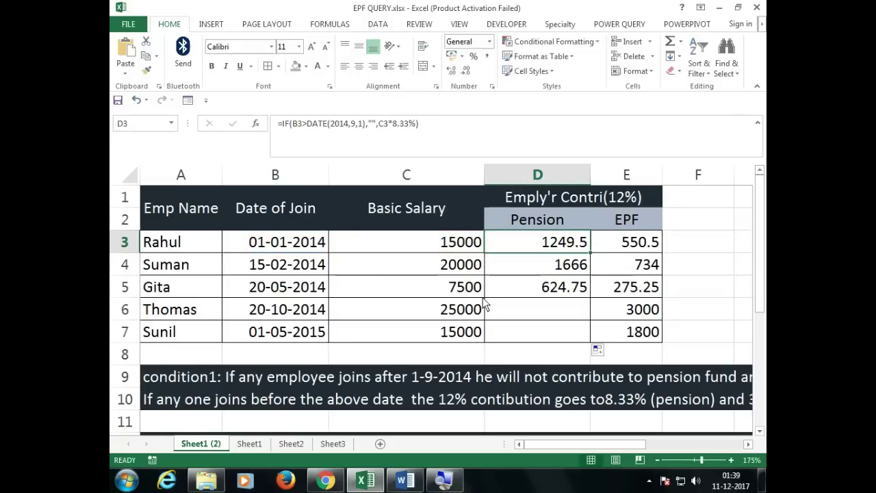
Step: Correct the misspelled "emploree" to "employee" in the condition 2 note in A12
click(131, 386)
scroll(130, 386, down, 2)
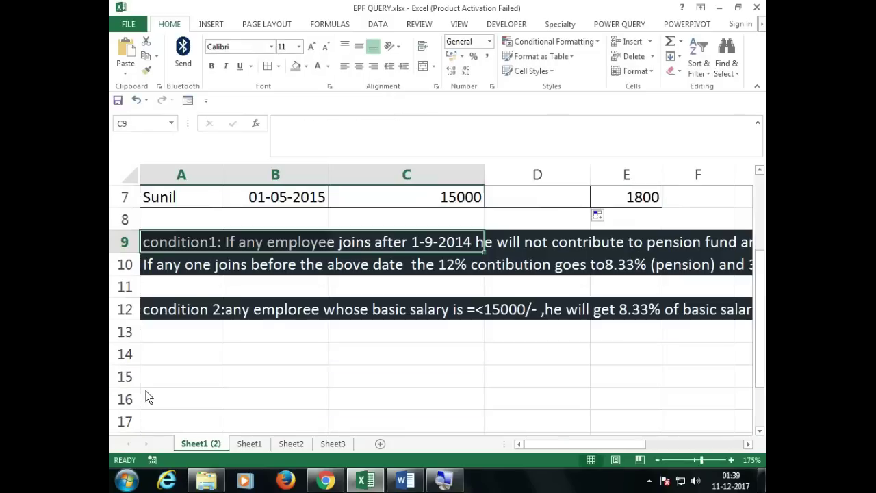
click(194, 319)
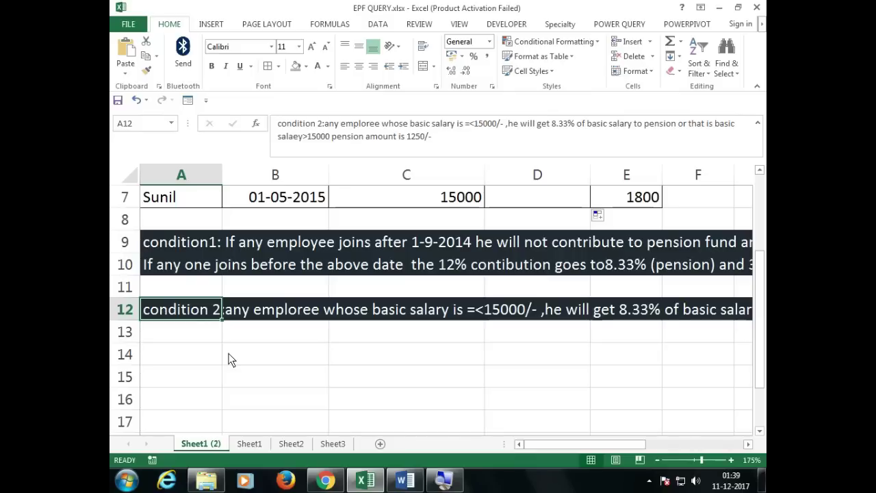
double_click(209, 313)
click(304, 311)
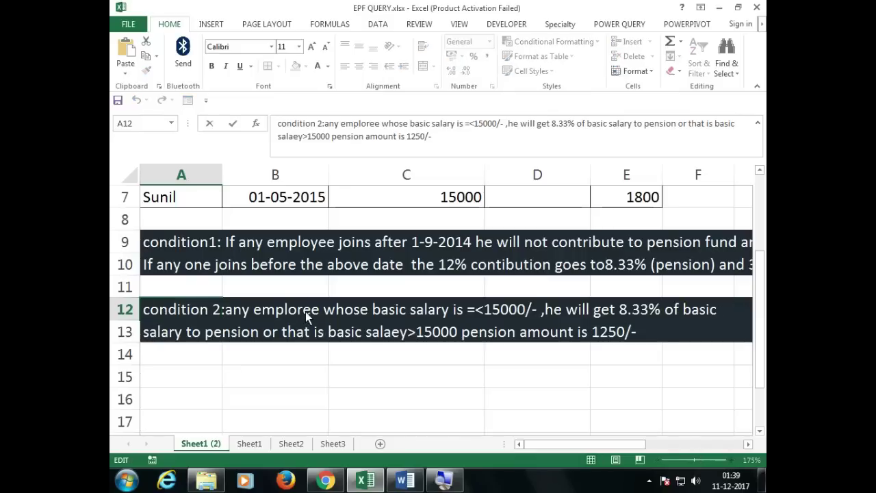
key(BackSpace)
text(Y)
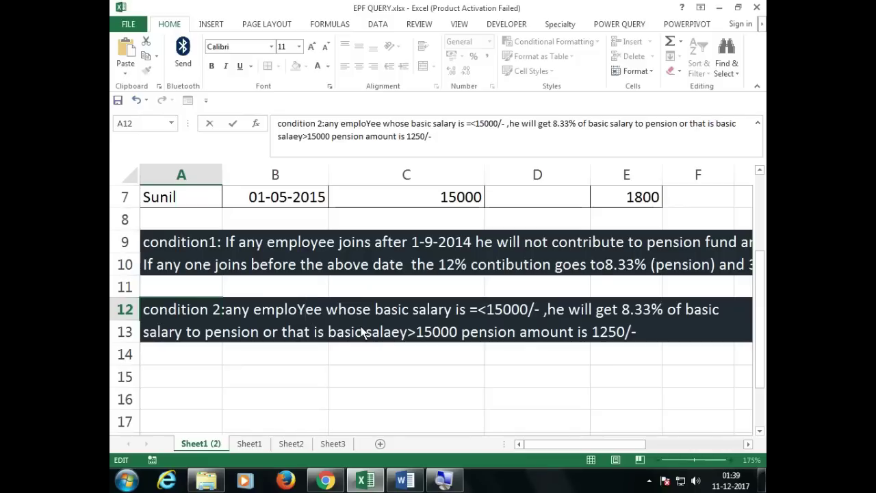
key(BackSpace)
text(y)
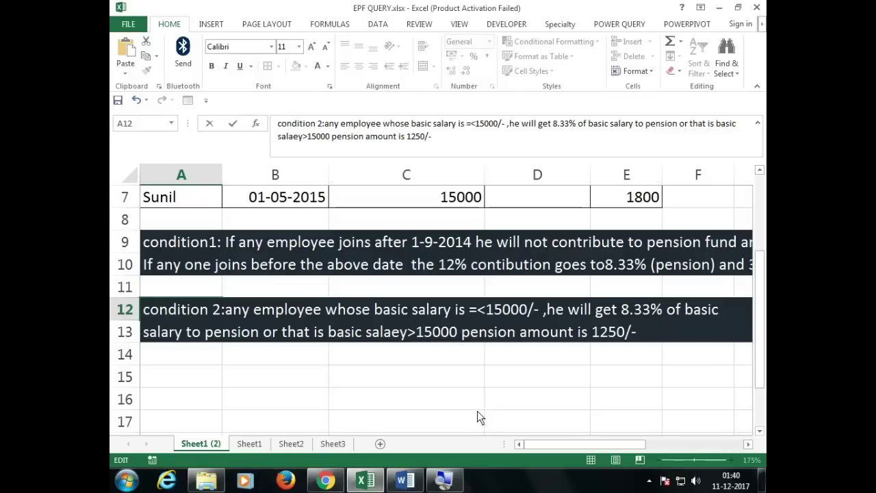
Step: Try to correct the misspelled "salaey" to "salary" in the condition 2 note in A12
click(392, 334)
key(BackSpace)
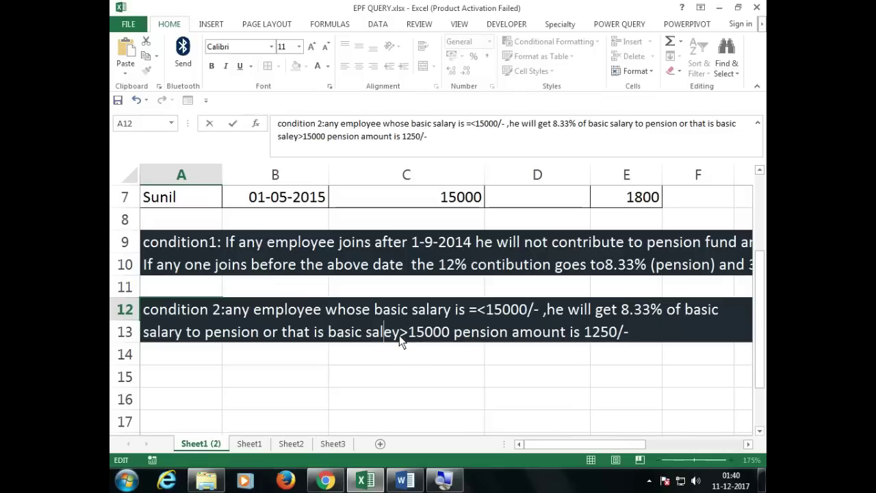
key(Delete)
text(ar)
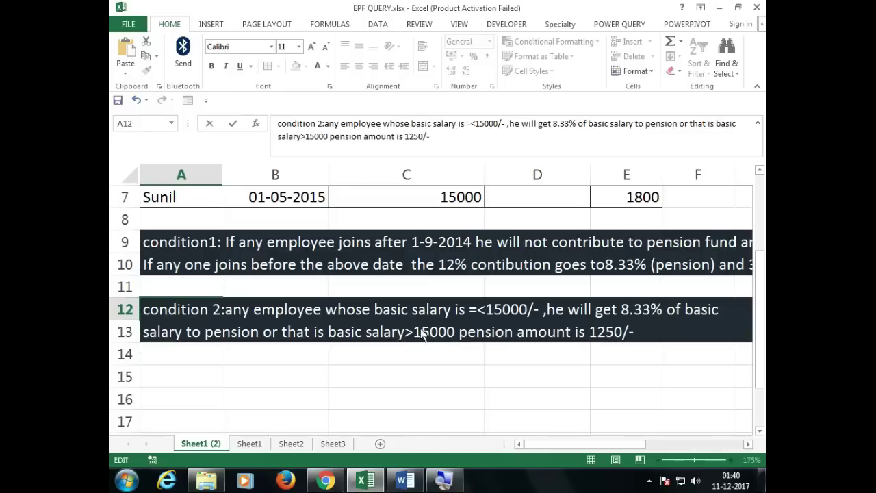
double_click(419, 332)
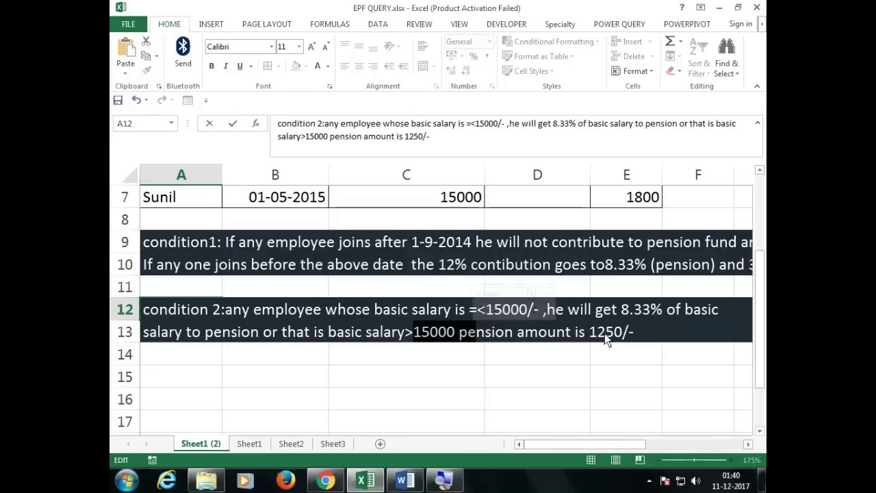
click(639, 334)
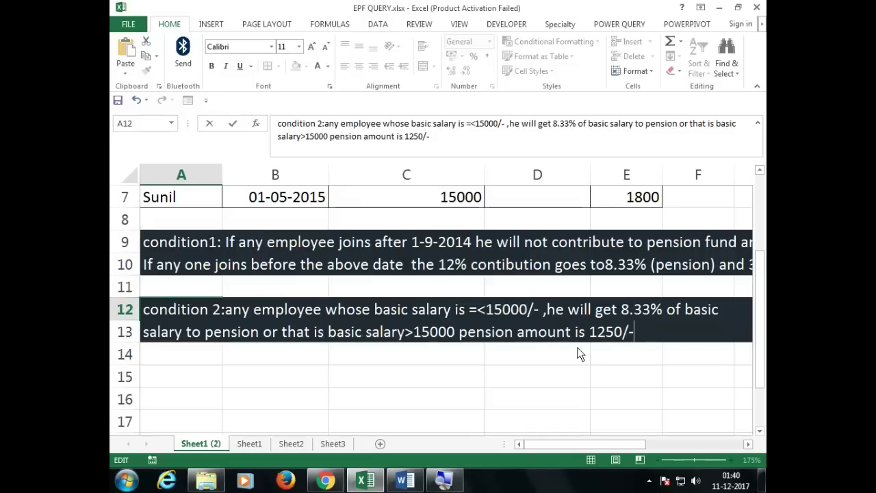
key(Escape)
Step: Reread the condition 2 note in A12 on the 15000 basic salary limit and the 8.33% pension share
scroll(570, 337, up, 2)
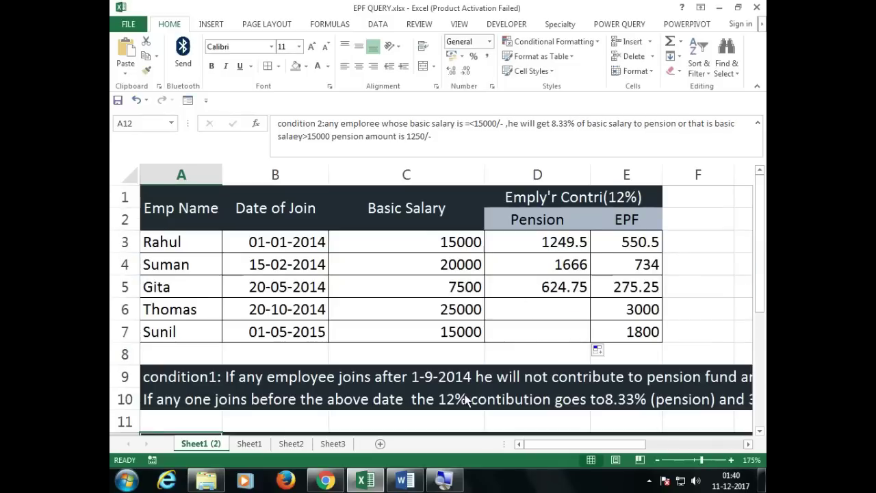
scroll(449, 385, down, 1)
double_click(438, 378)
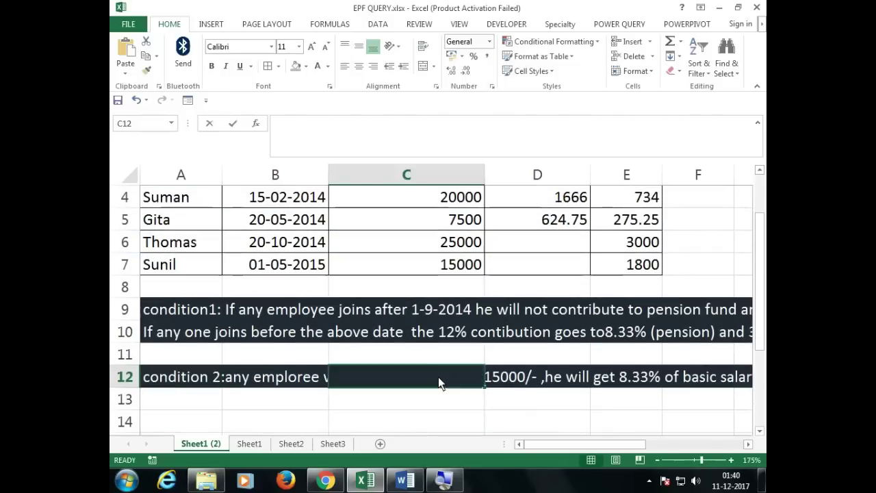
double_click(161, 378)
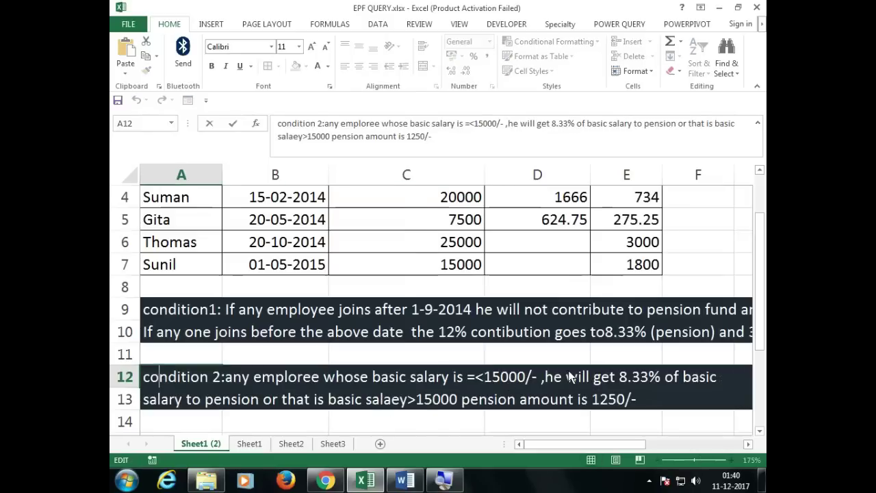
drag(424, 374, 661, 381)
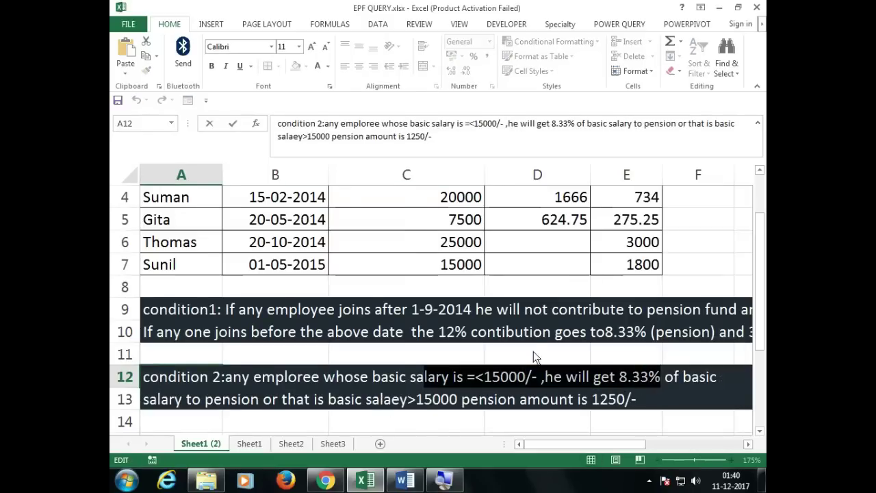
key(Escape)
Step: Insert a nested IF with the logical test C3>15000 ahead of C3*8.33% in the D3 pension formula
scroll(532, 340, up, 1)
double_click(572, 243)
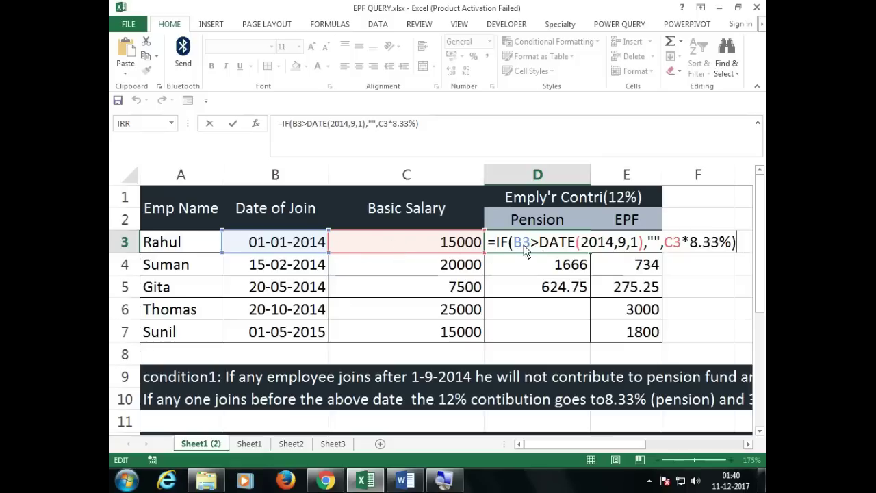
drag(530, 240, 728, 245)
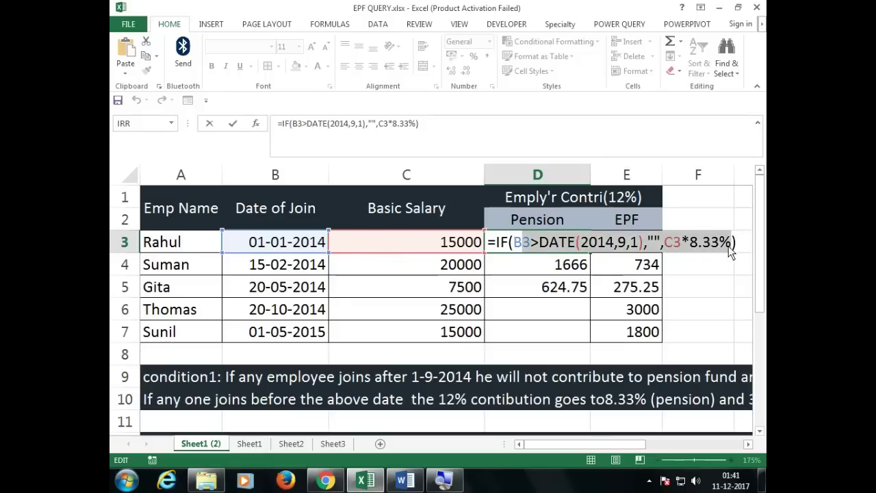
click(749, 445)
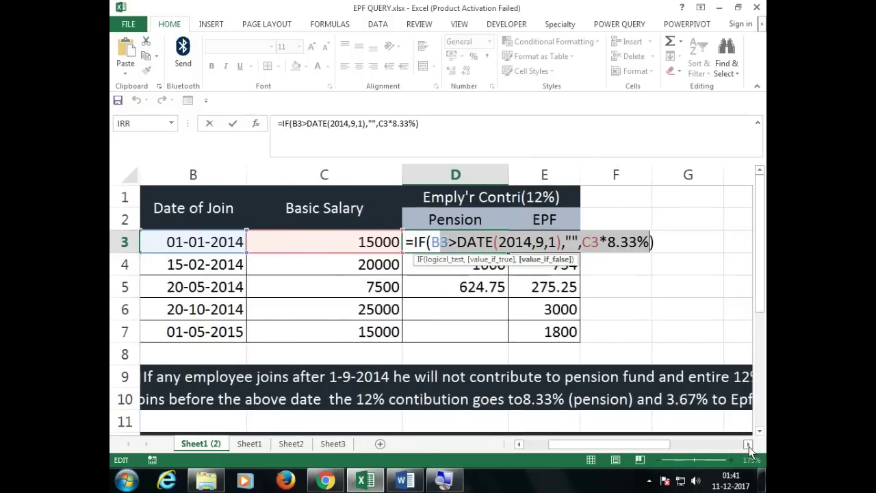
click(430, 241)
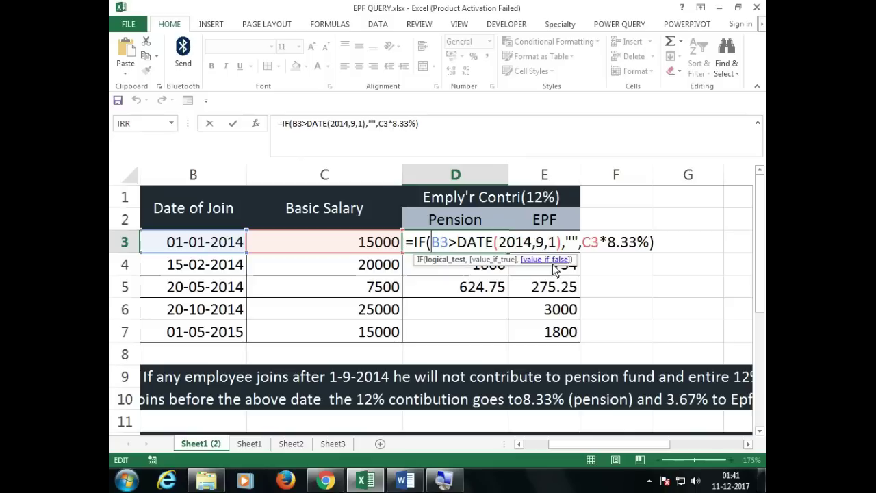
click(580, 244)
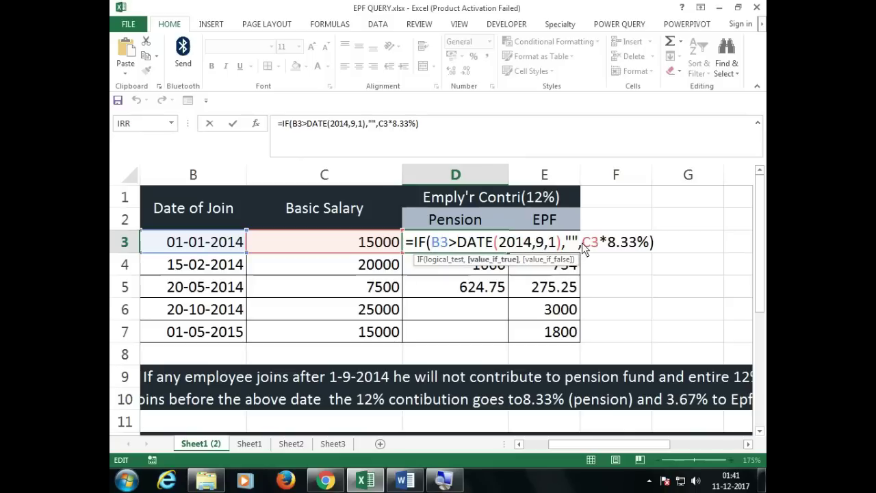
click(583, 244)
text(if()
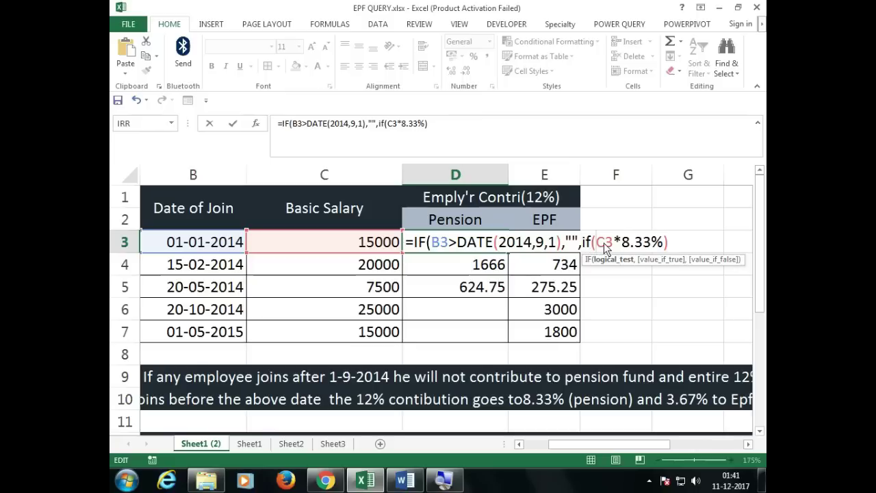
click(328, 241)
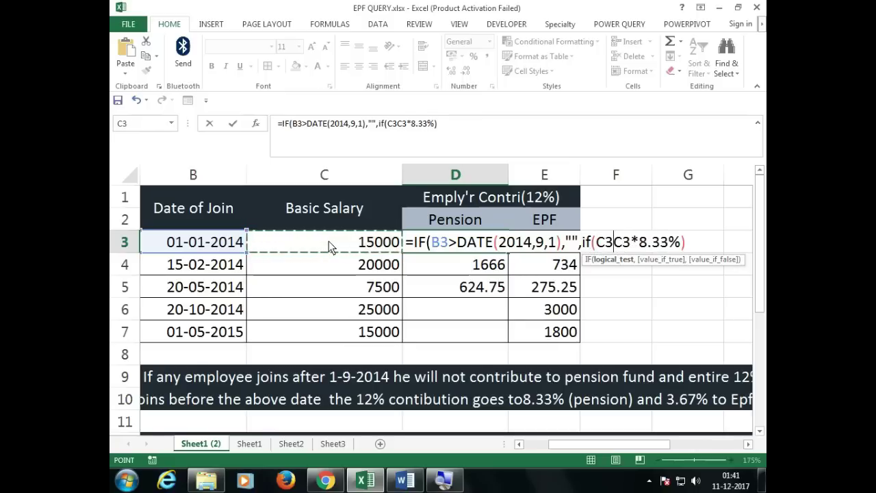
text(>)
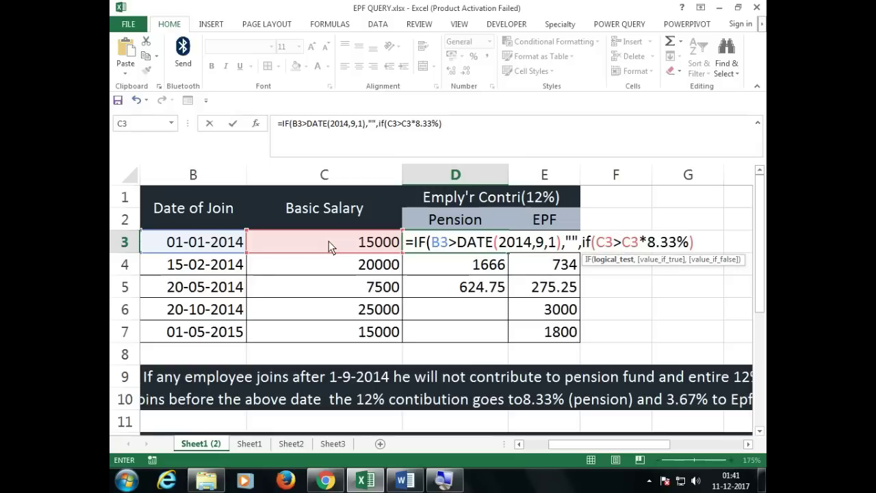
text(15000)
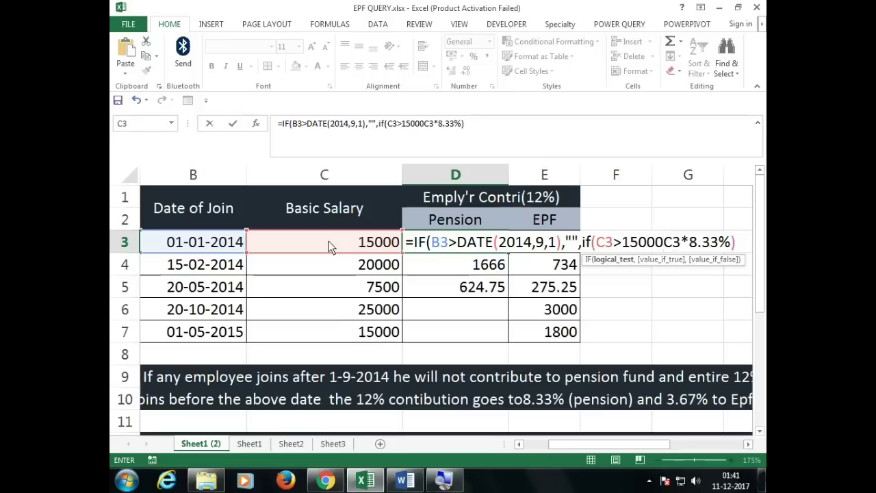
Step: Complete the nested IF in D3 with 1250 if true and C3*8.33% if false, accepting the proposed closing parenthesis
text(,)
key(End)
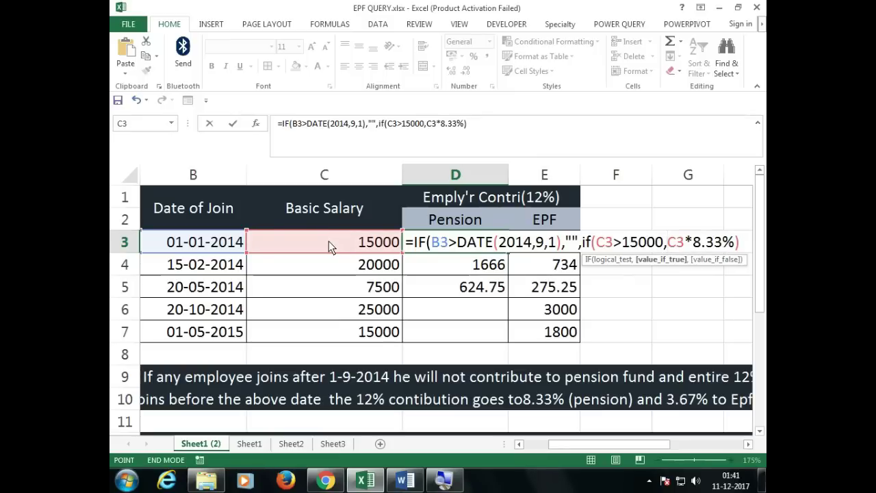
text(1250)
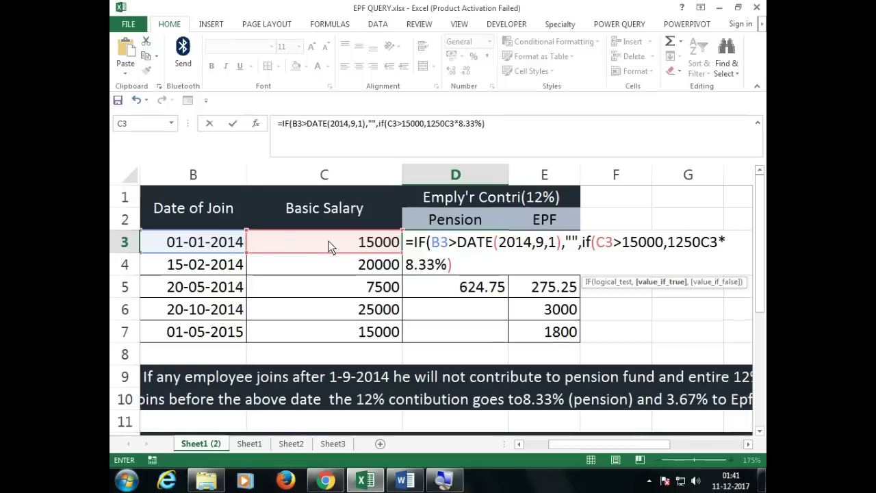
text(,)
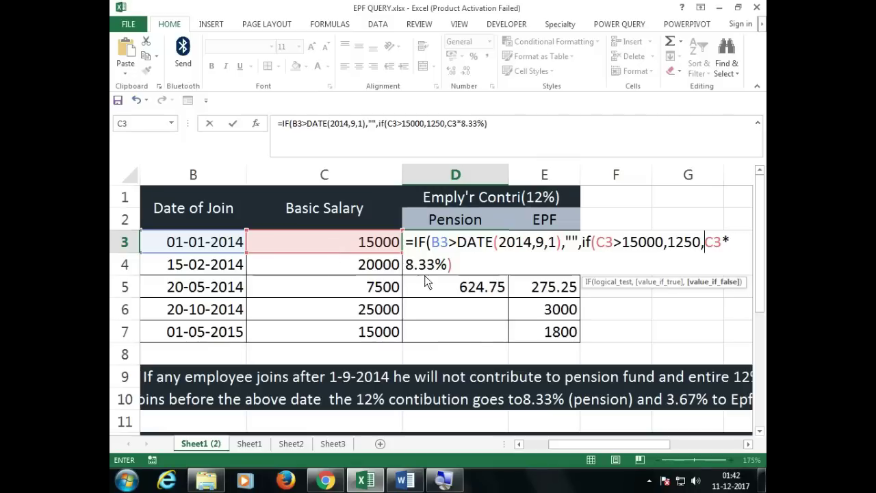
click(449, 265)
key(shift+Left)
key(shift+Left)
key(shift+Left)
key(shift+Left)
key(shift+Left)
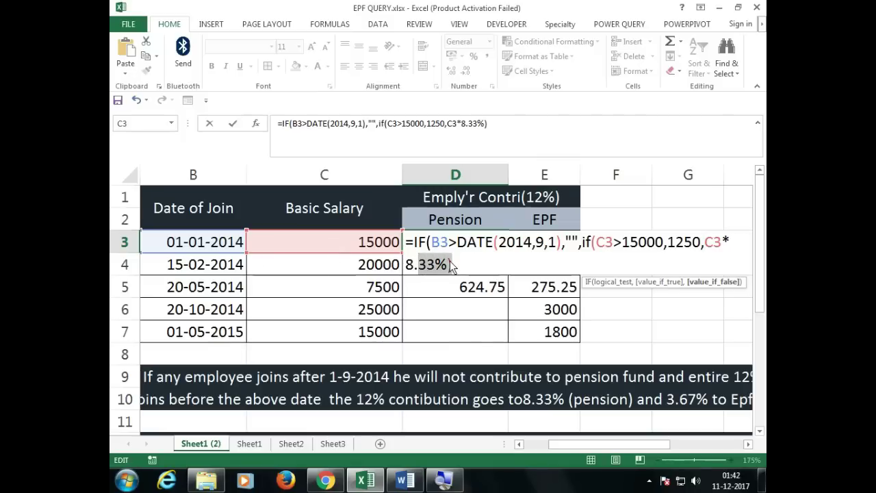
key(Return)
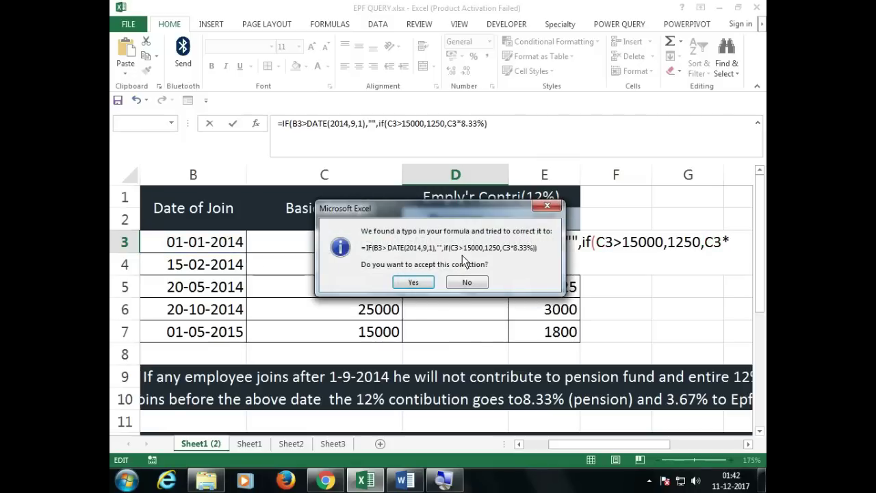
key(Return)
Step: Fill the D3 pension formula down through D7 and compare the pension results with the basic salaries in rows 3 to 5
click(477, 244)
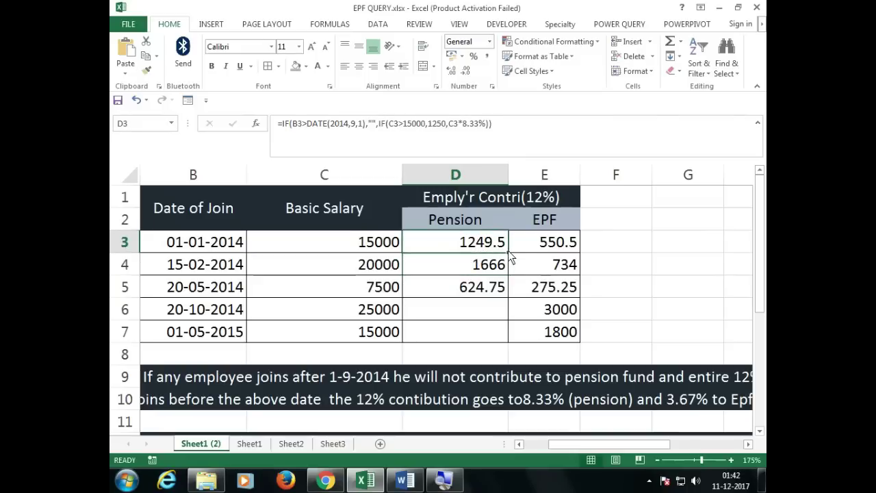
drag(509, 250, 491, 326)
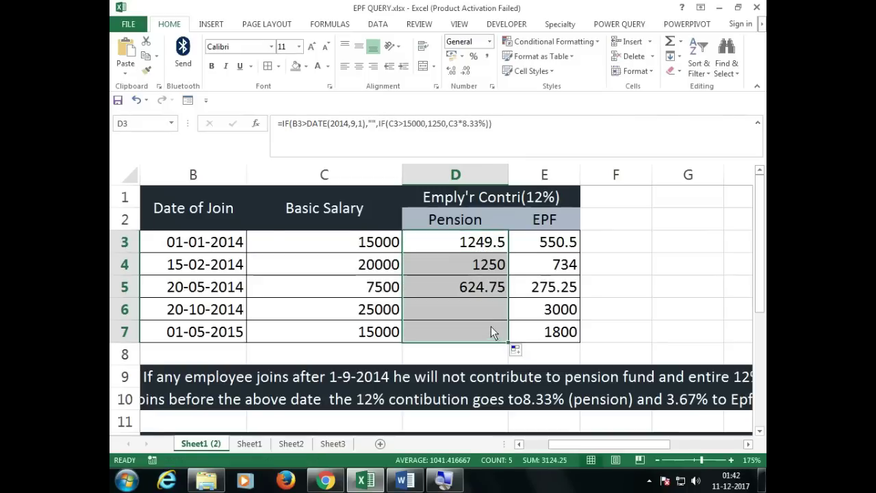
click(486, 273)
click(374, 270)
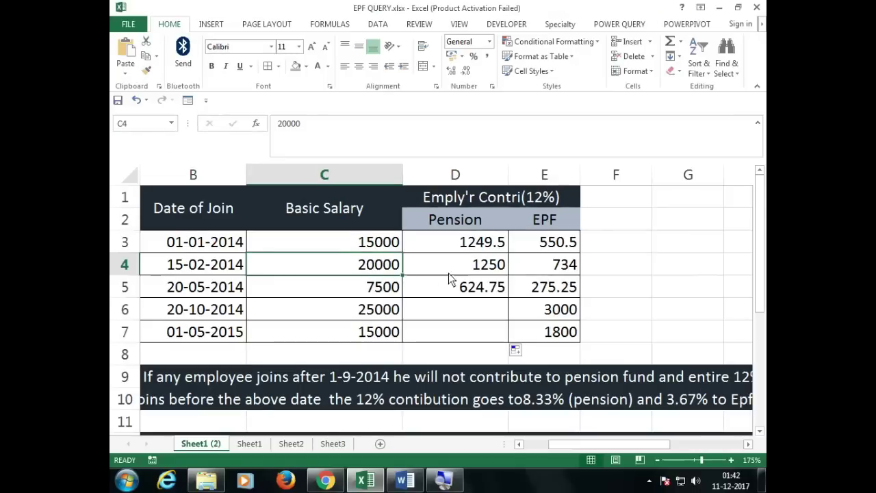
click(463, 268)
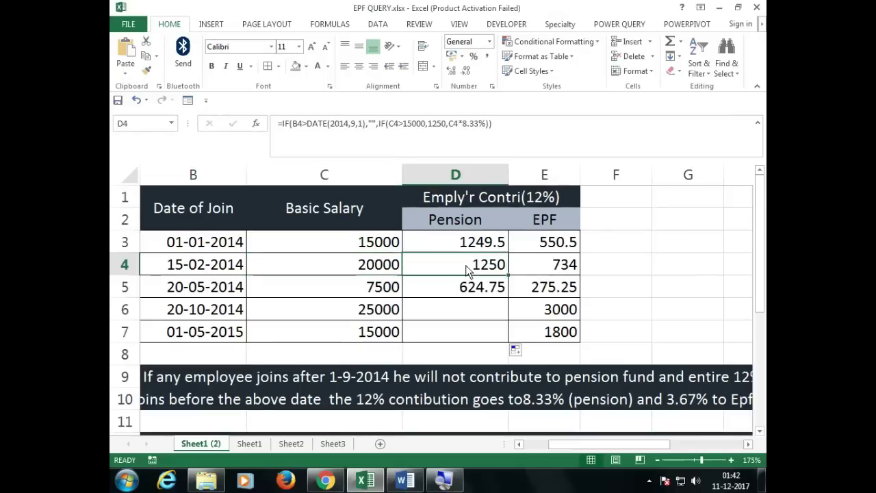
click(386, 251)
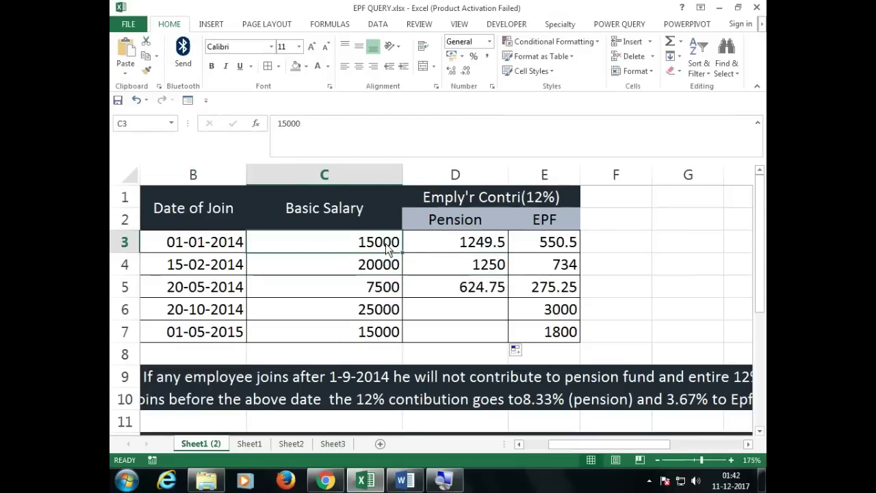
click(383, 282)
click(387, 251)
click(459, 252)
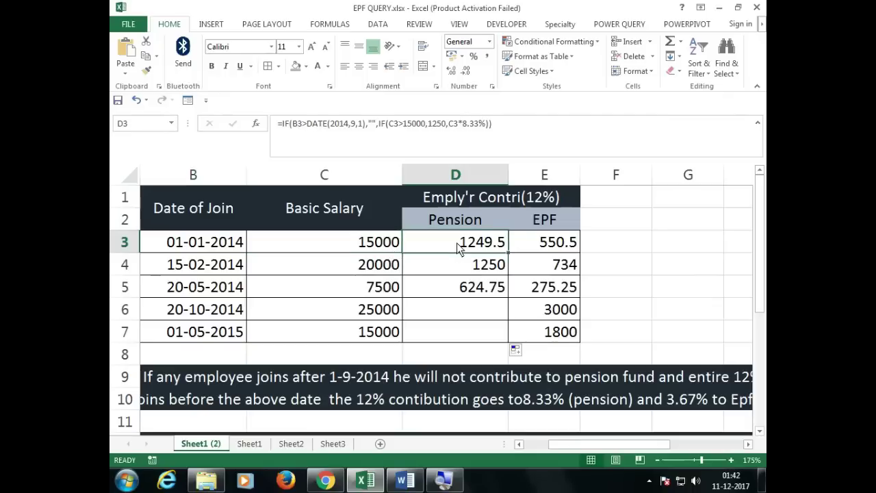
Step: Test the pension limit with a basic salary of 15001 in C3, and undo the change
double_click(400, 243)
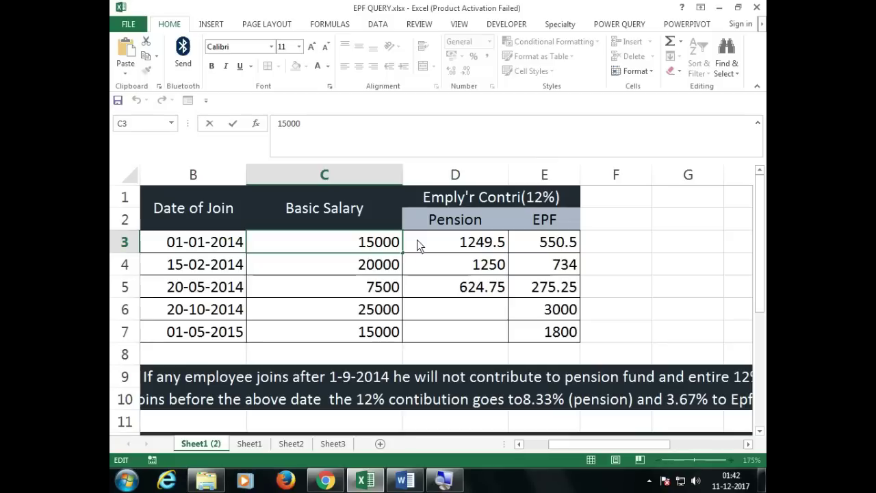
key(BackSpace)
text(1)
key(Return)
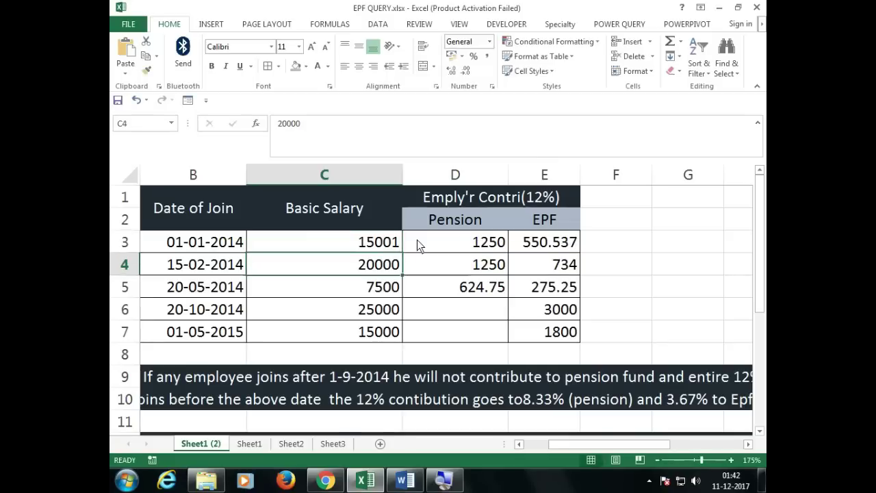
click(458, 250)
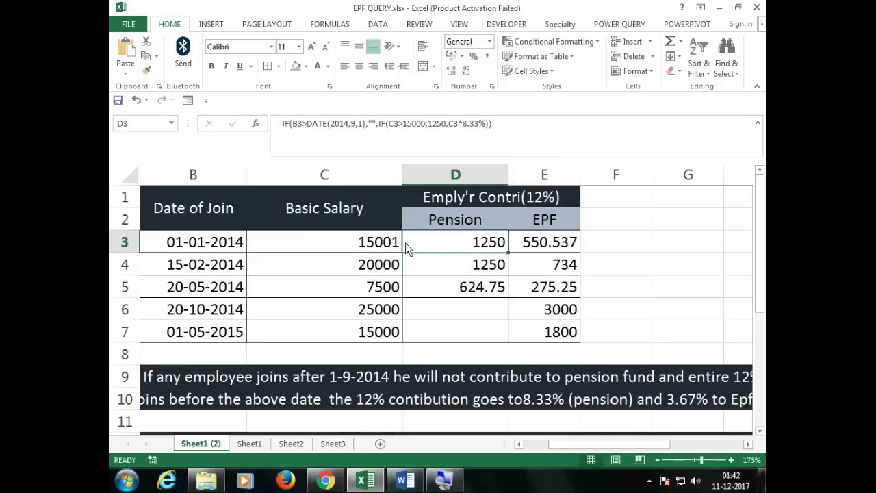
key(ctrl+z)
Step: Review the nested IF formula behind the pension value in D3
click(474, 248)
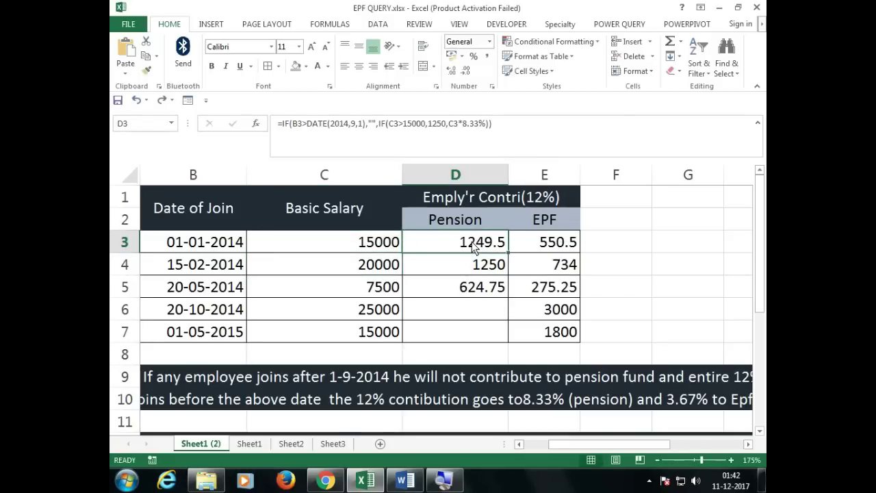
double_click(475, 248)
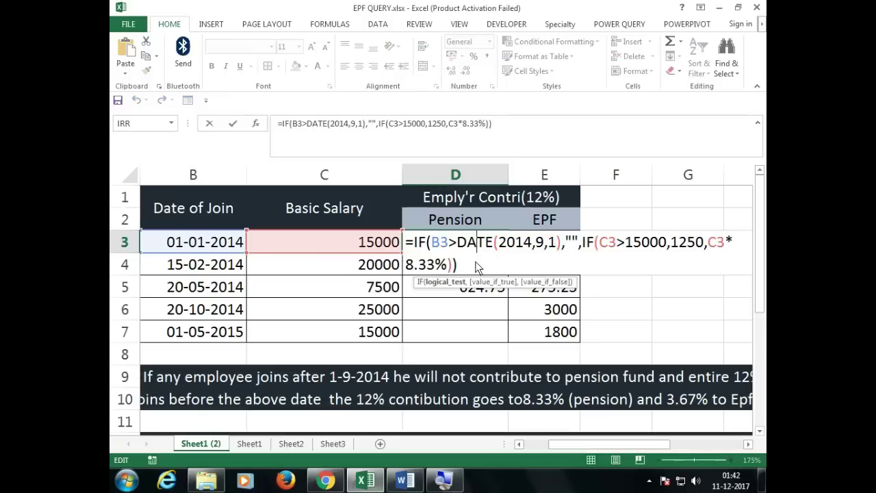
key(Escape)
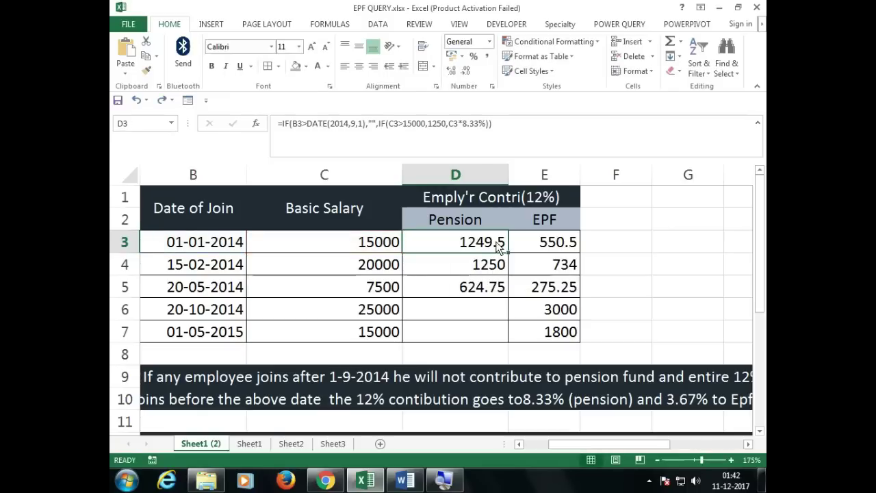
double_click(499, 248)
key(Escape)
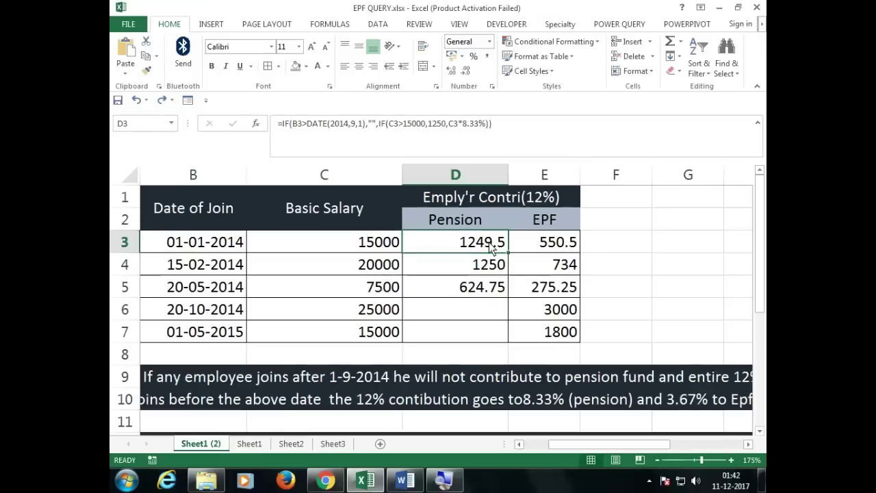
double_click(490, 248)
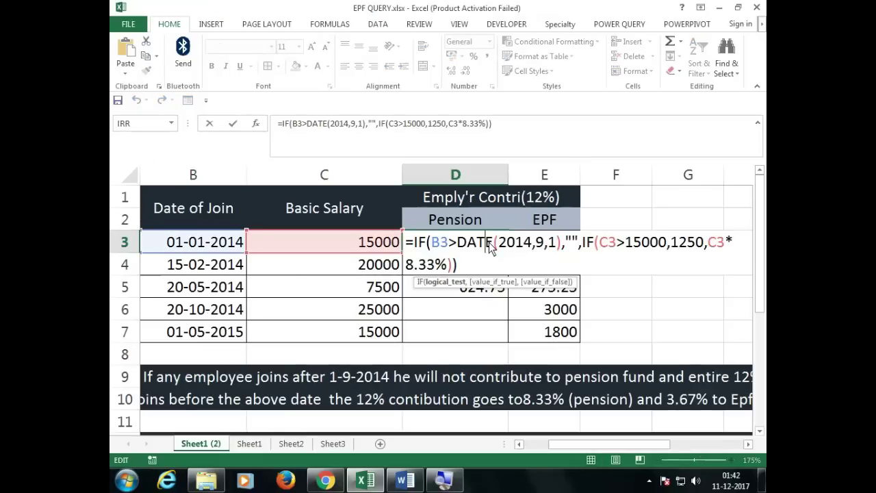
key(Escape)
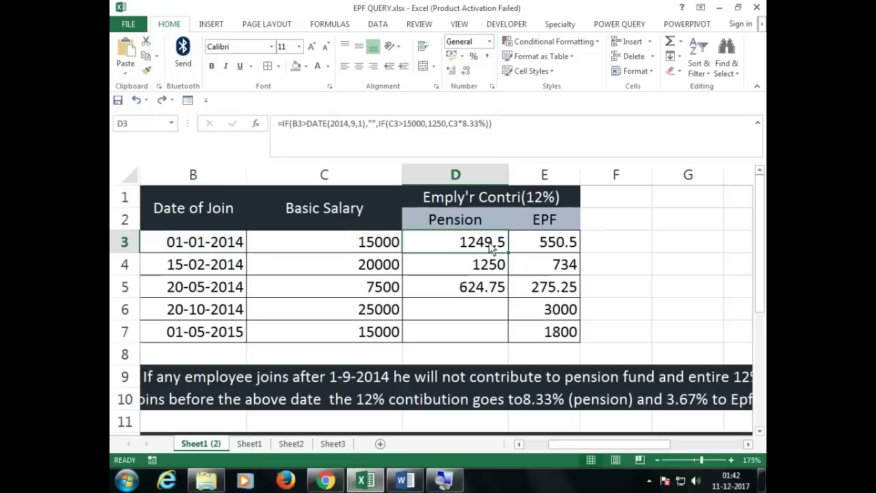